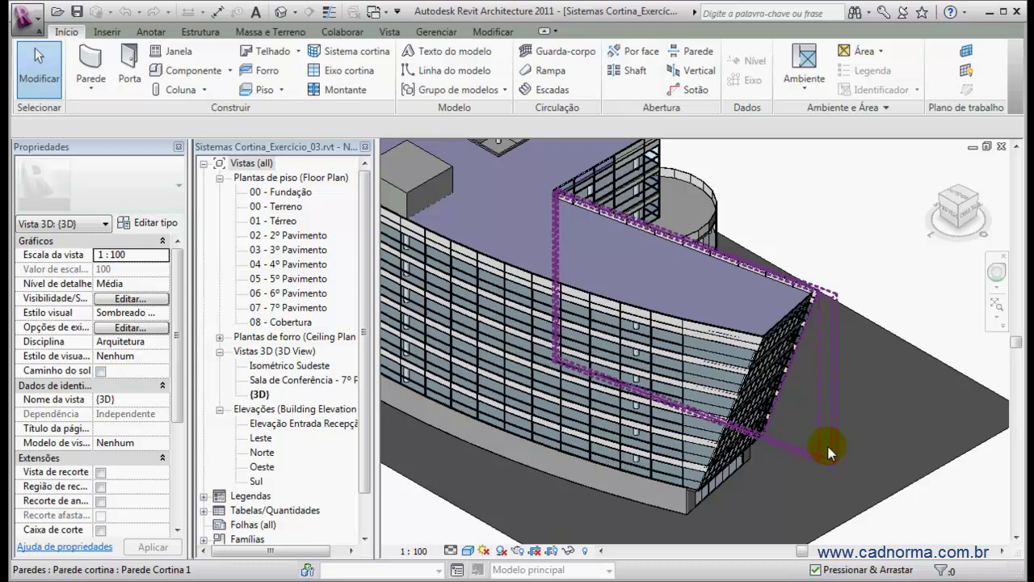
- Examine the curtain walls, inclined curtain-system facade and cylindrical volume of the building from several sides in the 3D view
left_click(774, 444)
middle_click_drag(766, 458, 693, 421, "shift")
middle_click_drag(769, 384, 638, 381, "shift")
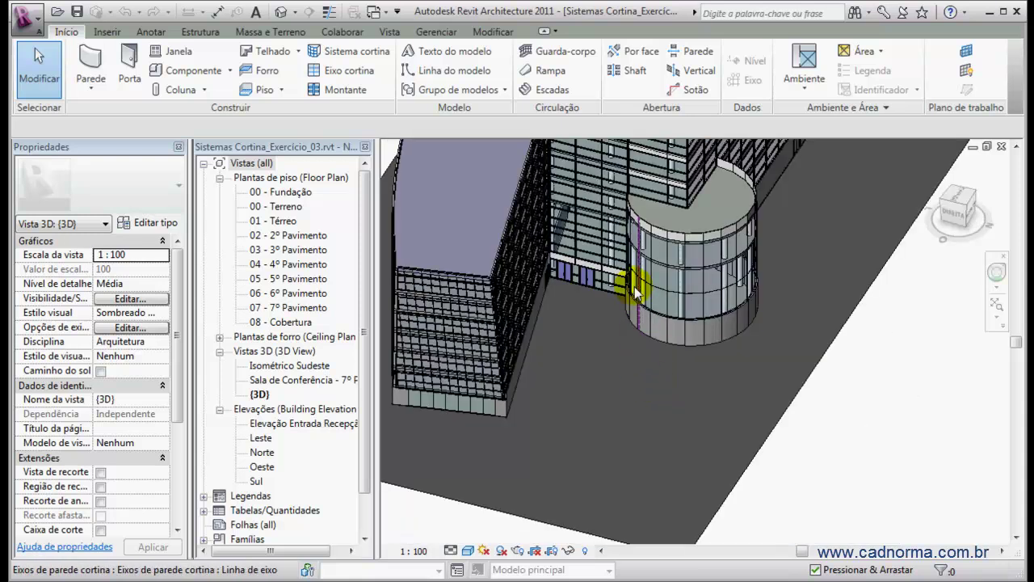
middle_click_drag(637, 345, 623, 363, "shift")
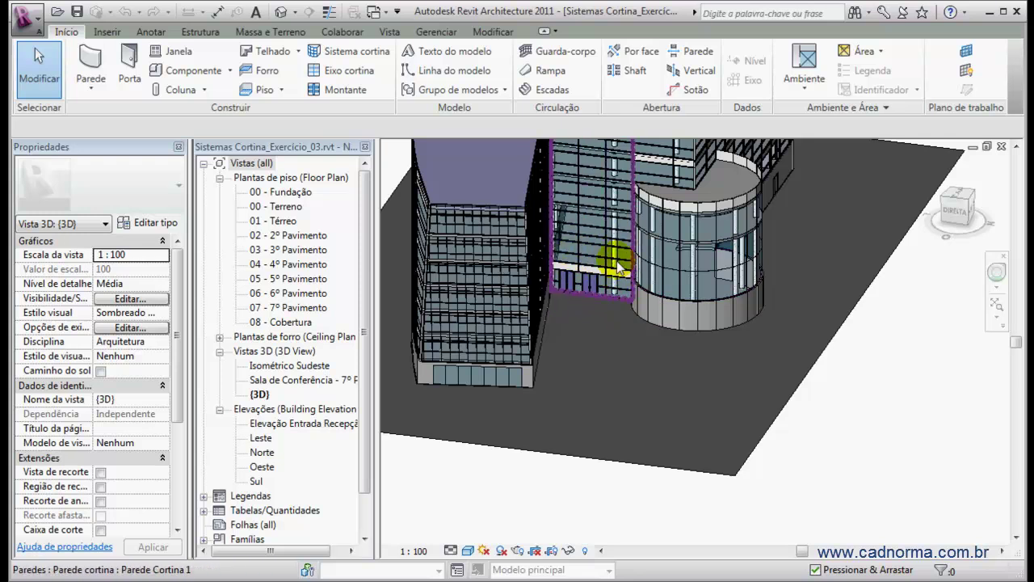
scroll(594, 298, "up", 3)
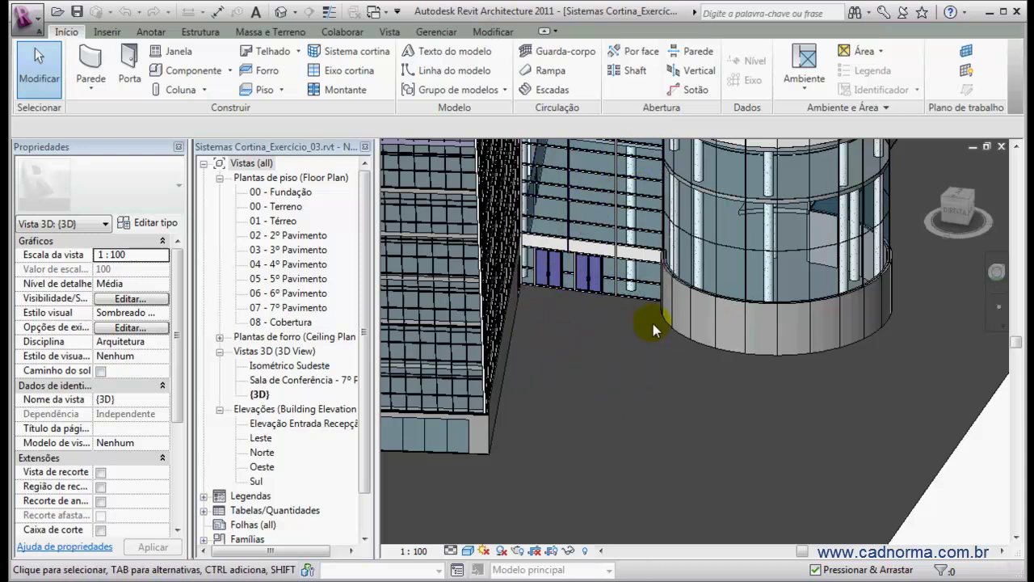
scroll(656, 325, "down", 2)
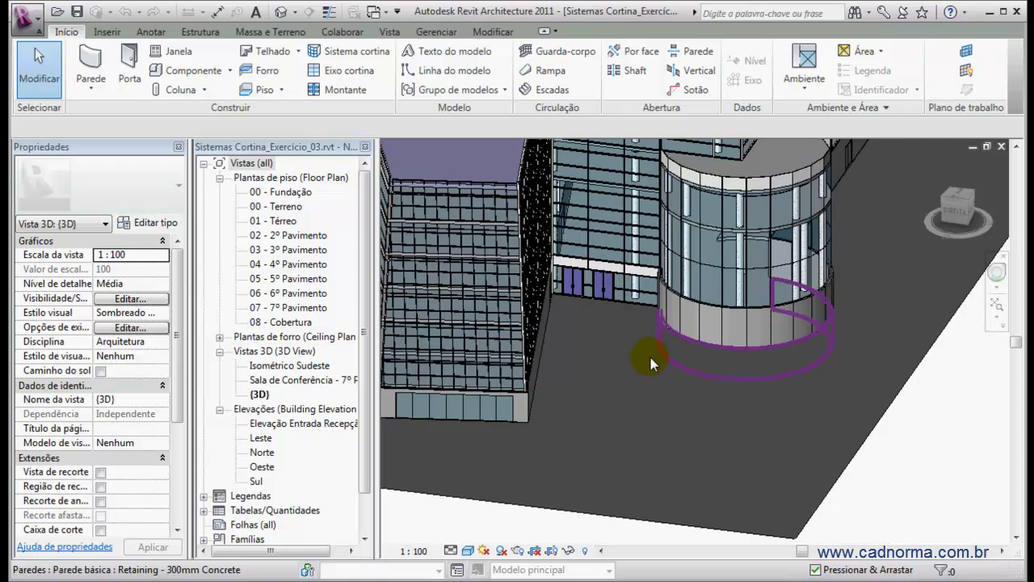
scroll(606, 383, "down", 1)
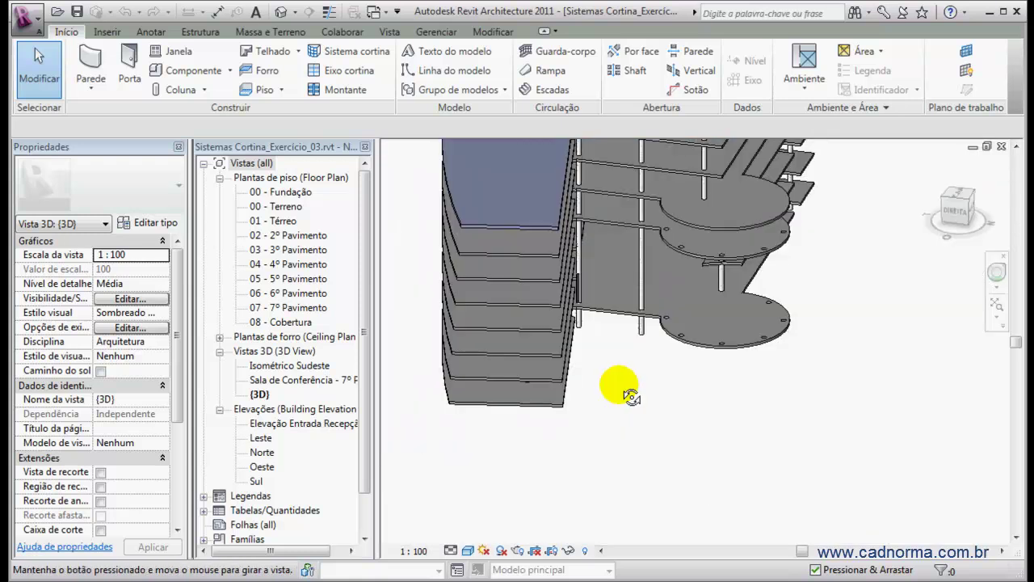
middle_click_drag(619, 387, 665, 387, "shift")
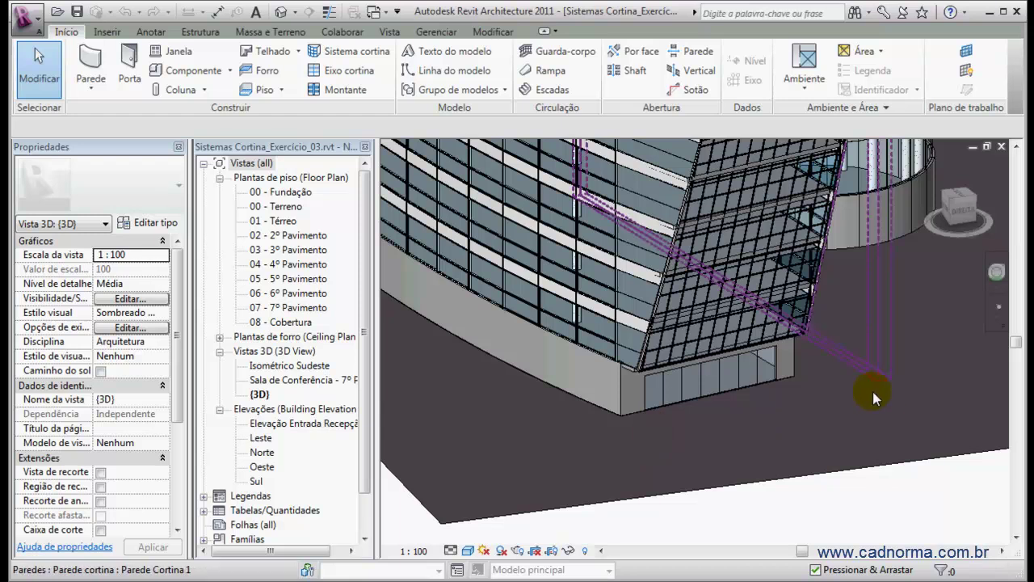
scroll(837, 391, "down", 1)
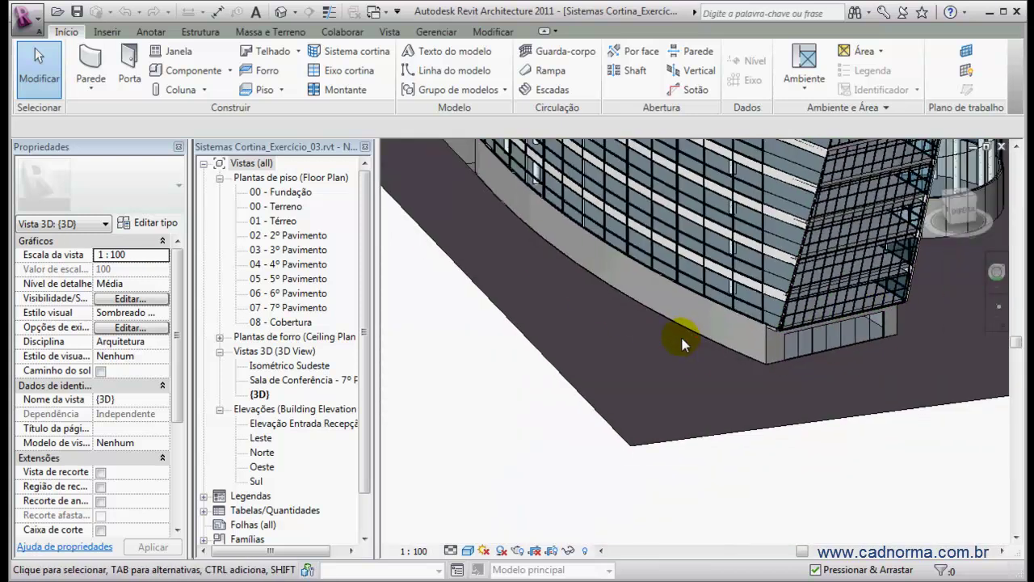
middle_click_drag(681, 342, 687, 342, "shift")
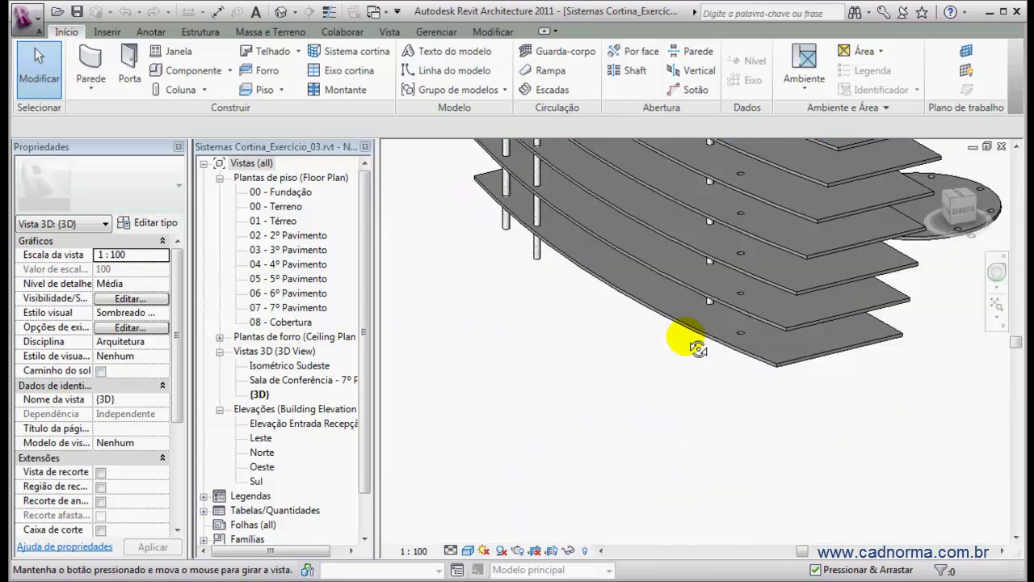
middle_click_drag(693, 347, 888, 369, "shift")
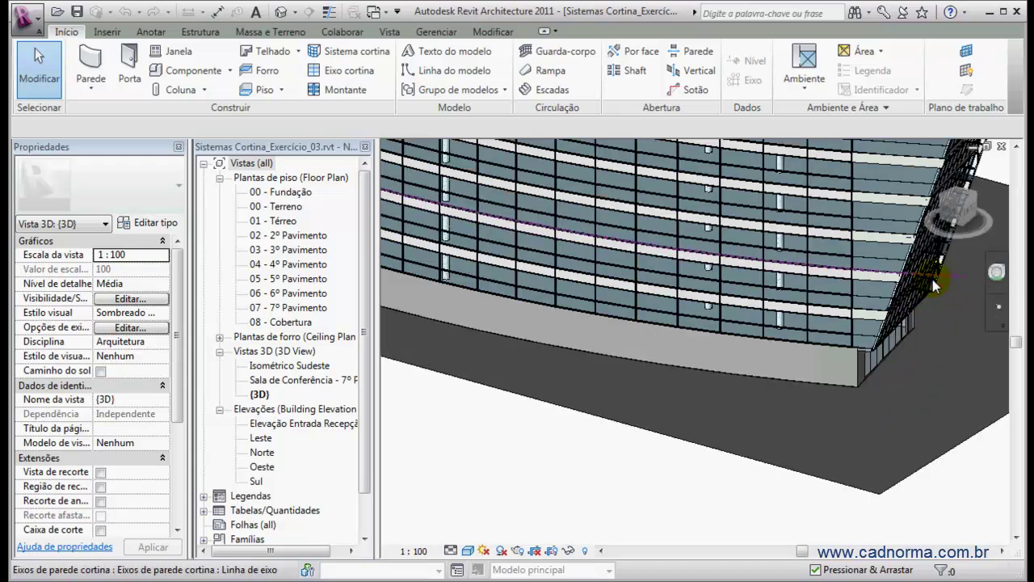
scroll(933, 283, "up", 2)
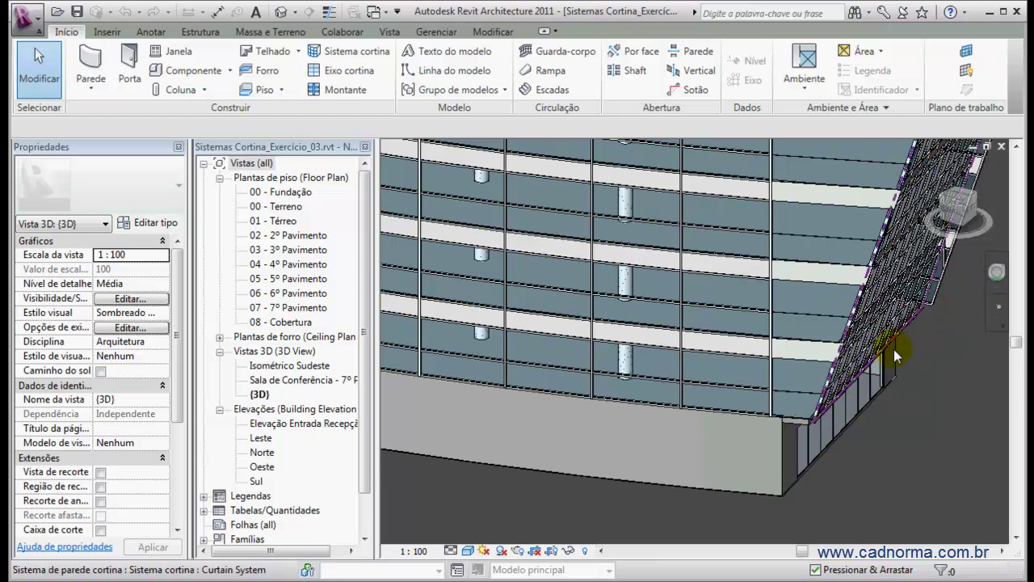
middle_click_drag(884, 350, 846, 336, "shift")
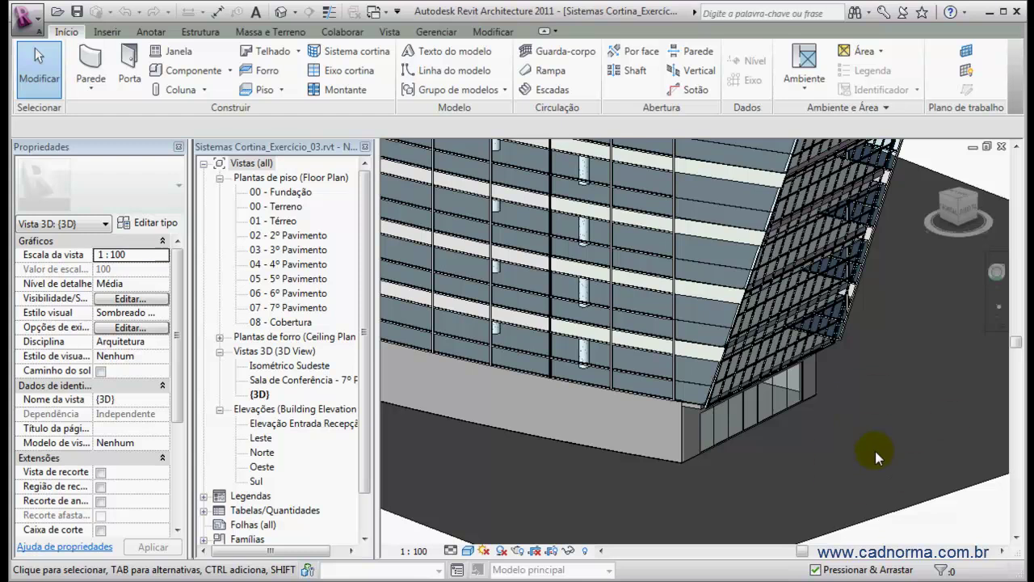
- Switch to the empty Projeto1 project and open its 01_Térreo floor plan
key("ctrl+Tab")
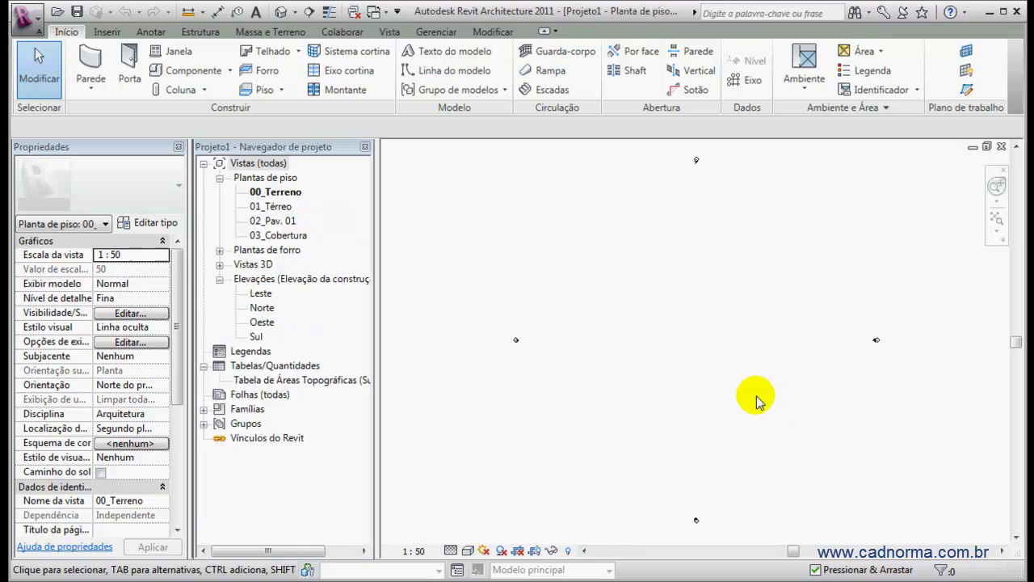
left_click(639, 288)
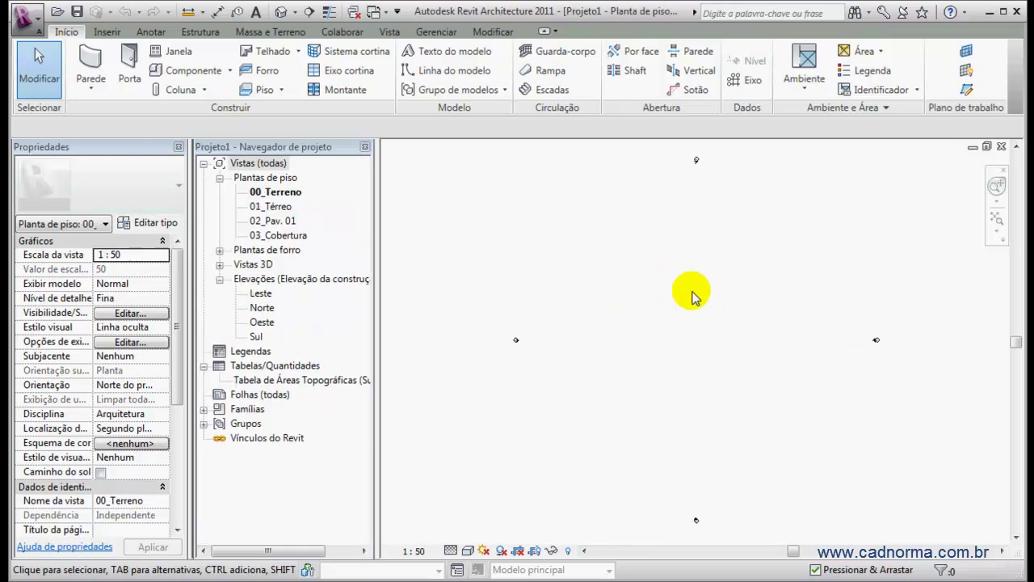
scroll(696, 298, "down", 1)
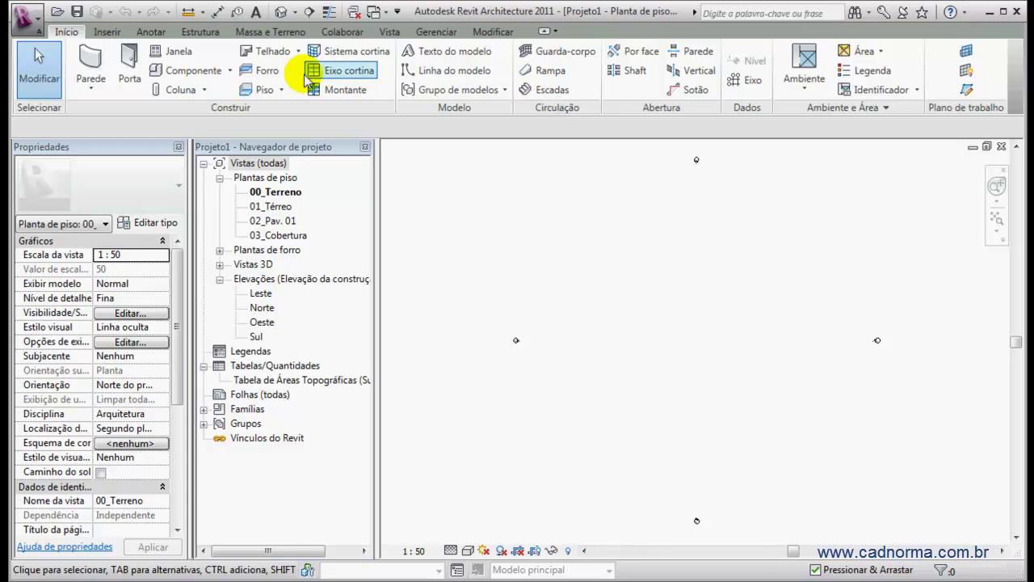
left_click(270, 32)
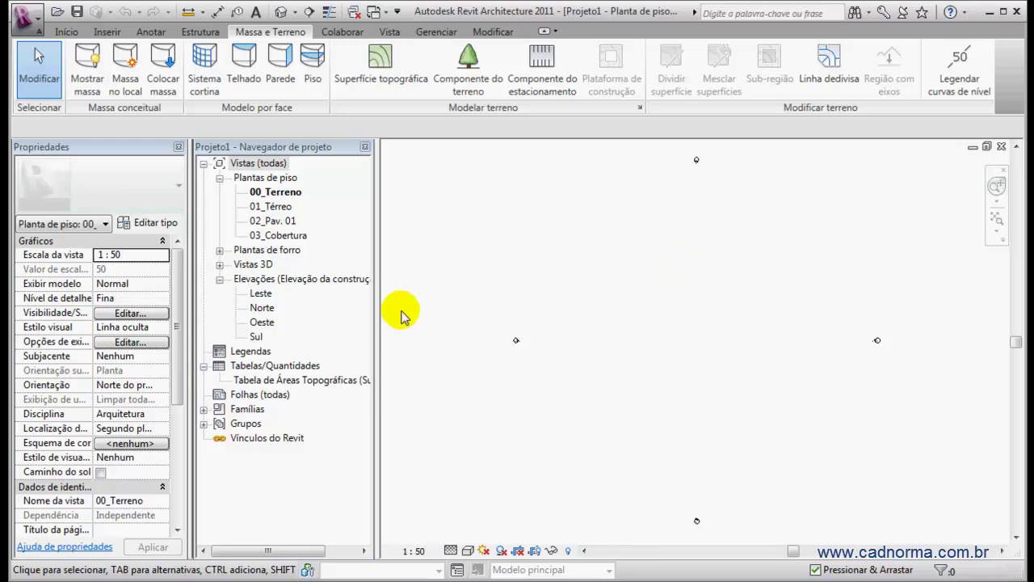
left_click(204, 409)
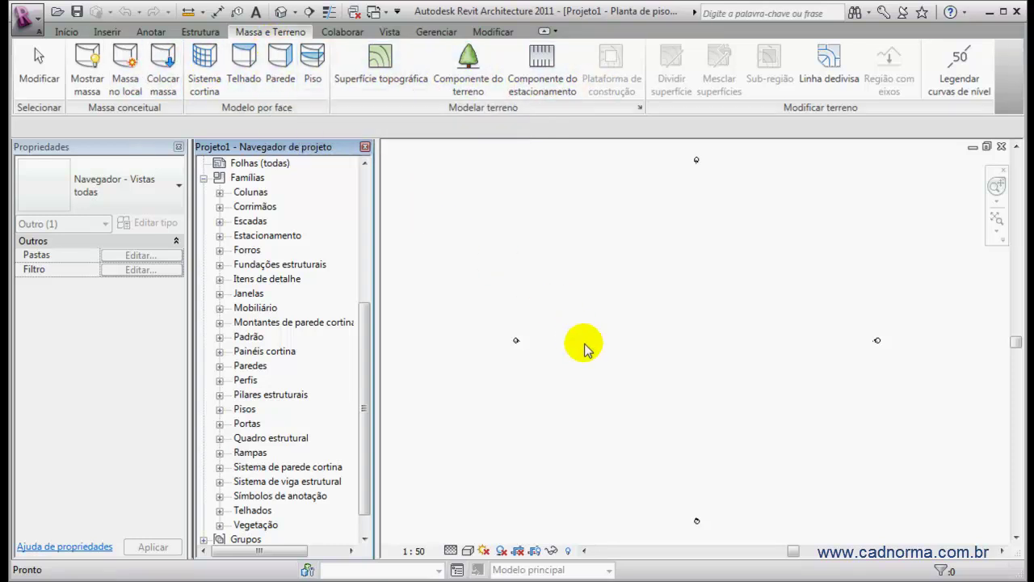
left_click(203, 178)
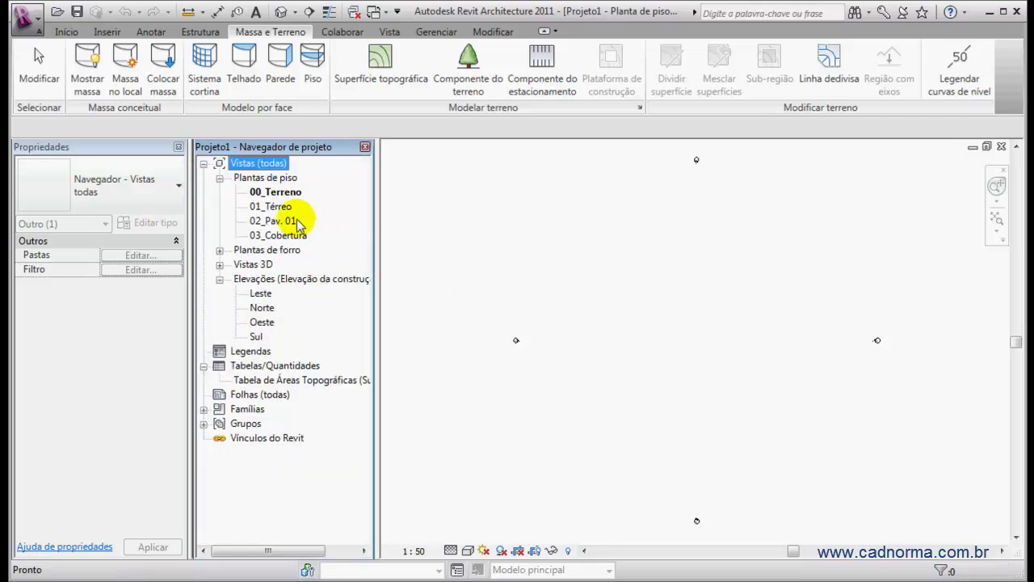
double_click(273, 208)
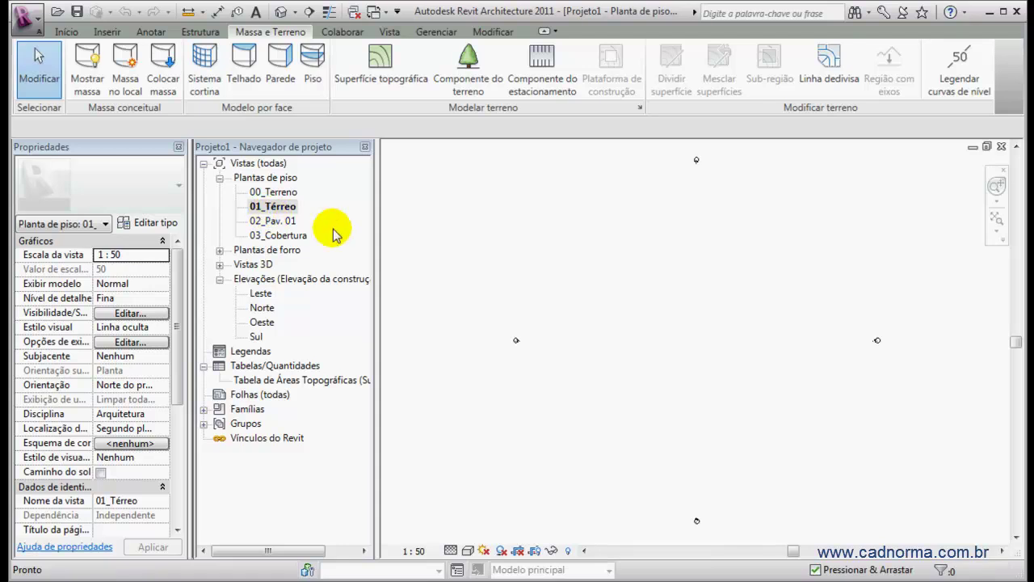
- Draw two connected 15 cm double-plaster walls, each about 4 m long, forming an L between the elevation markers
left_click(68, 31)
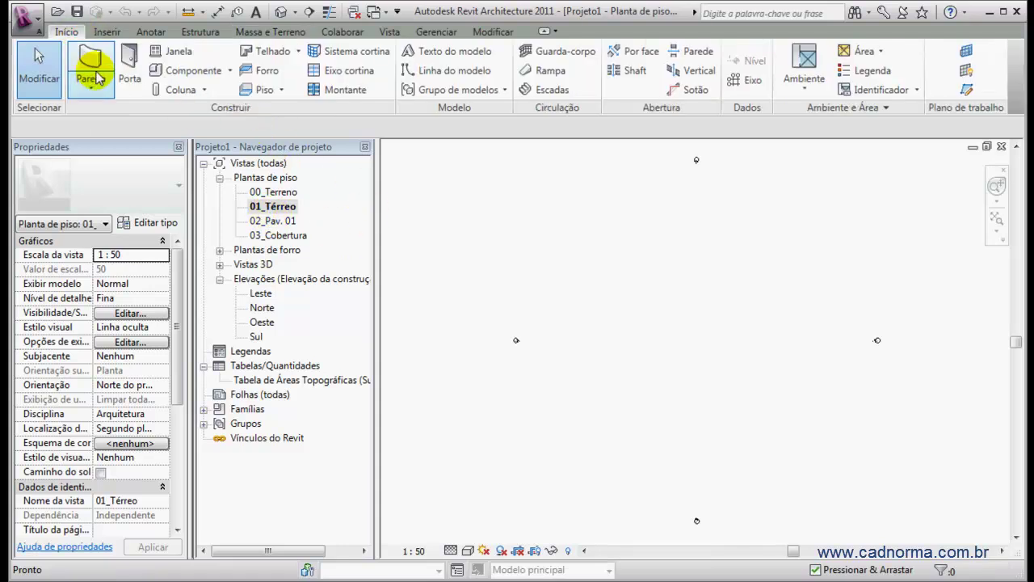
left_click(92, 68)
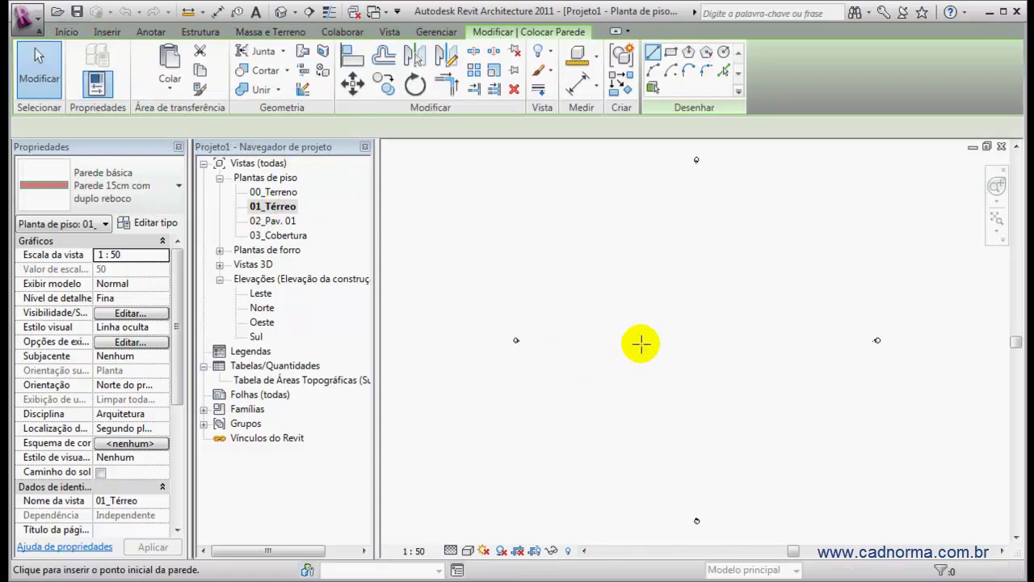
left_click(641, 345)
left_click_drag(641, 344, 639, 317)
left_click(640, 316)
left_click(667, 317)
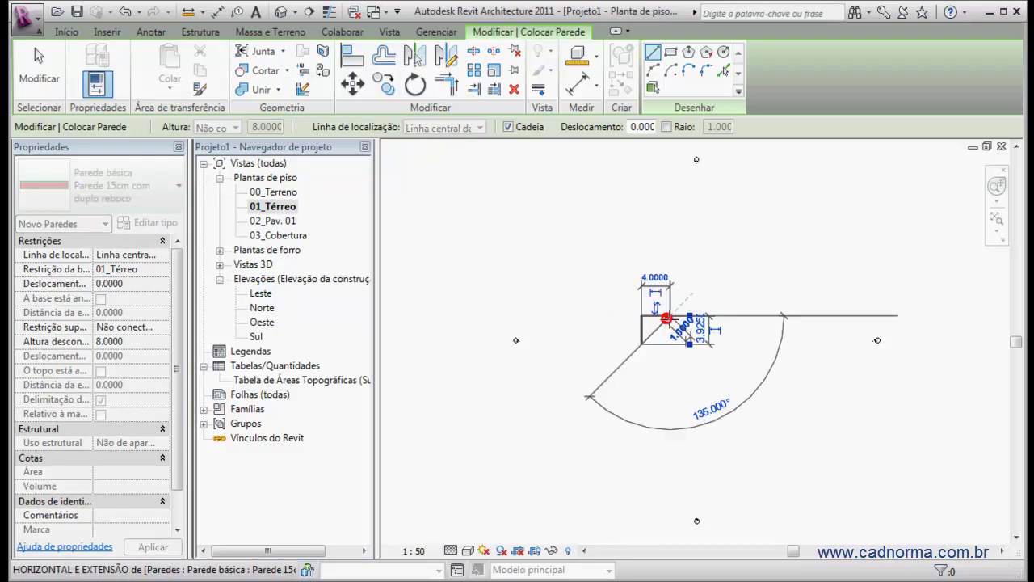
scroll(666, 322, "up", 3)
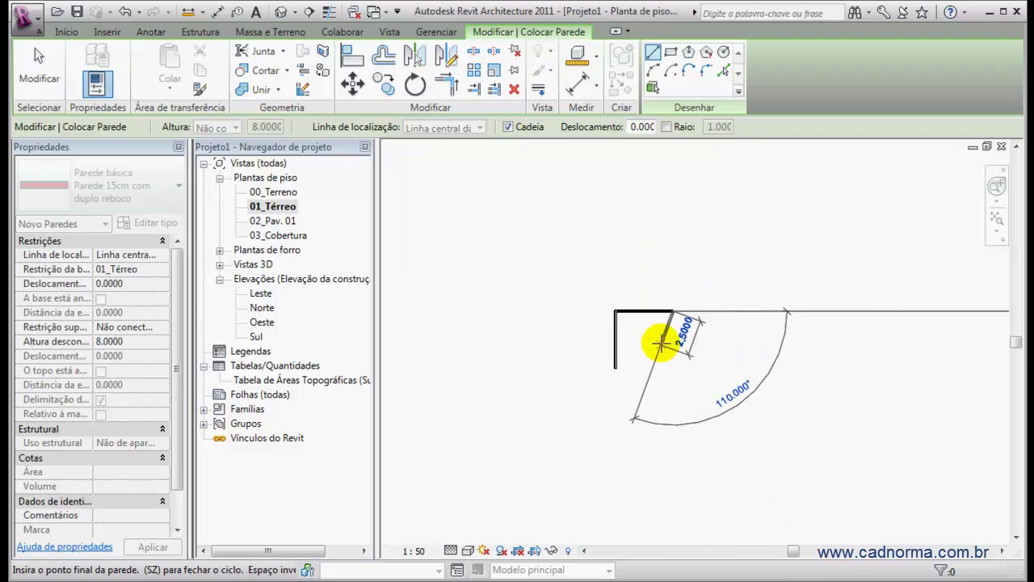
key("Escape")
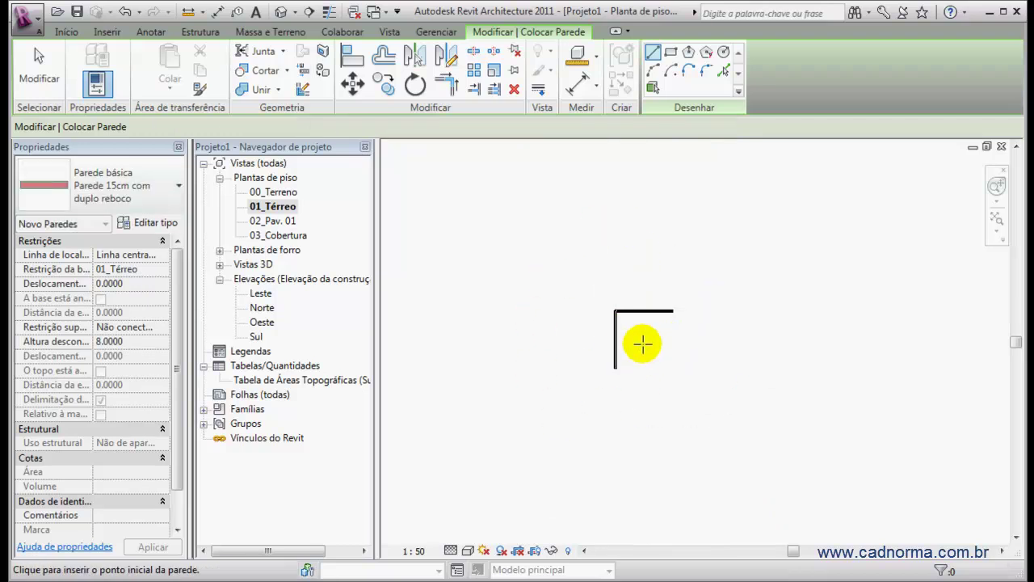
scroll(641, 342, "up", 2)
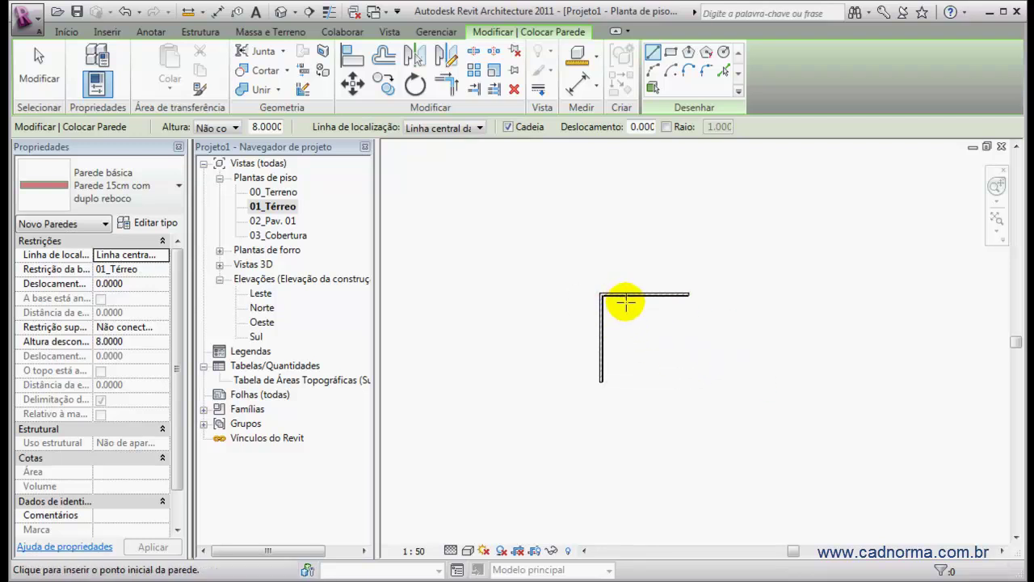
scroll(671, 325, "down", 1)
scroll(674, 328, "down", 2)
left_click(655, 321)
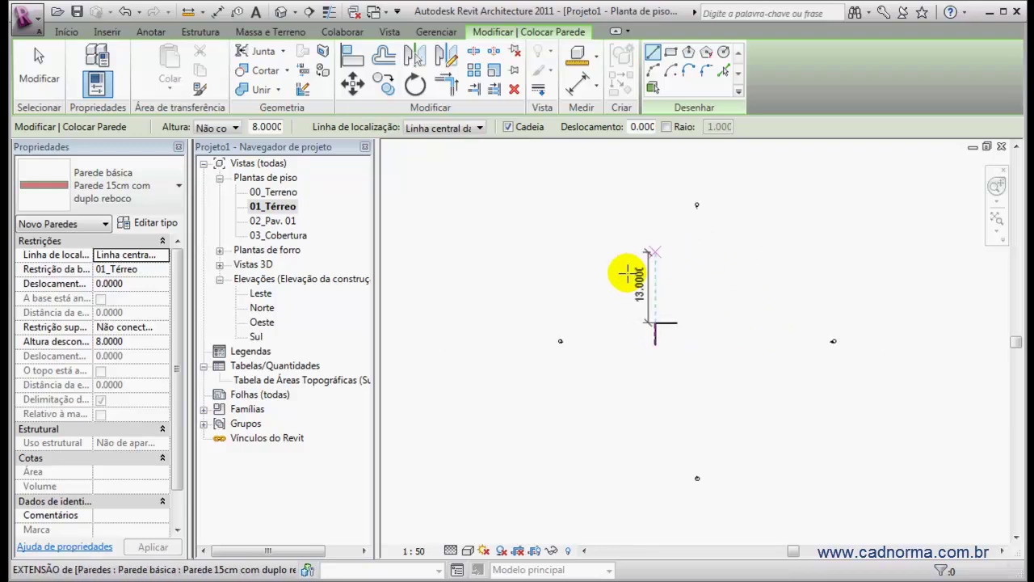
key("Escape")
scroll(688, 330, "up", 4)
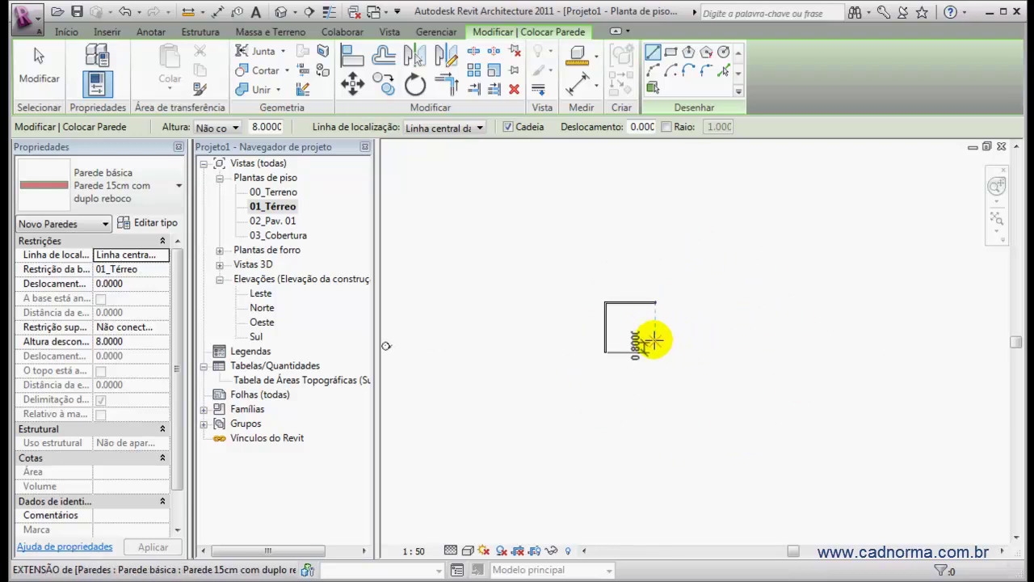
middle_click_drag(580, 282, 502, 223)
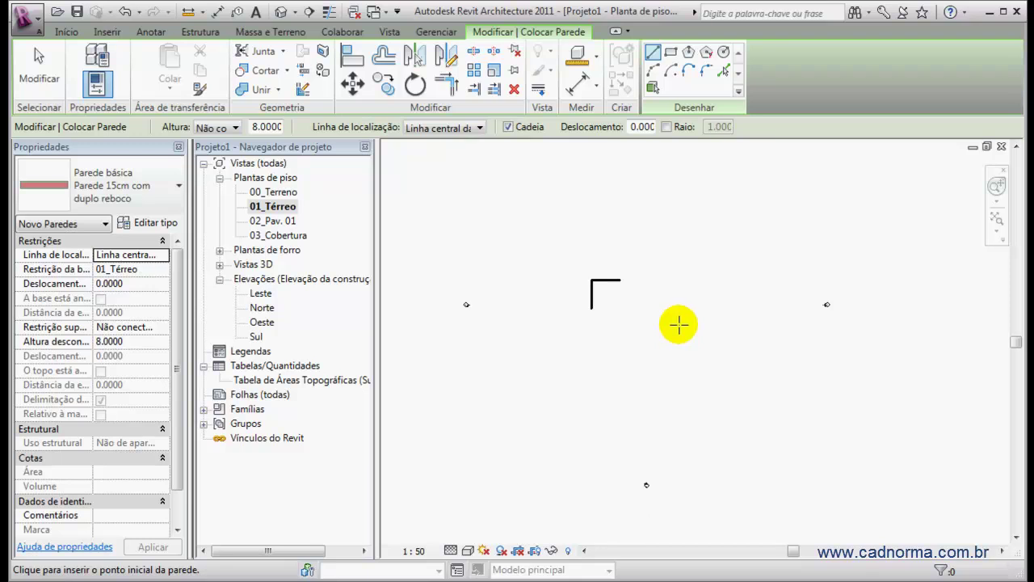
- Delete the two walls forming the L from the 01_Térreo plan
left_click(39, 65)
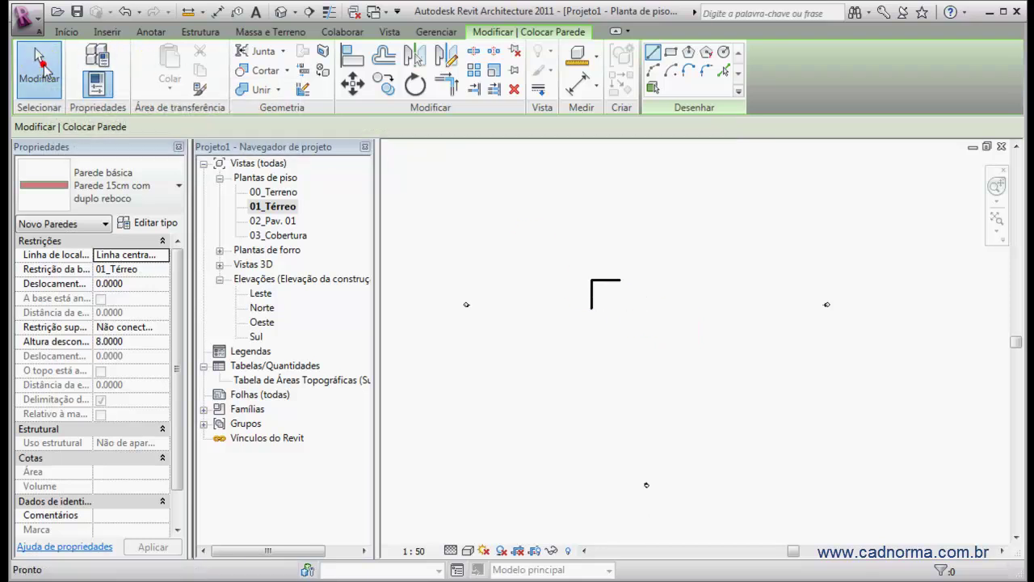
left_click_drag(626, 264, 554, 316)
key("Delete")
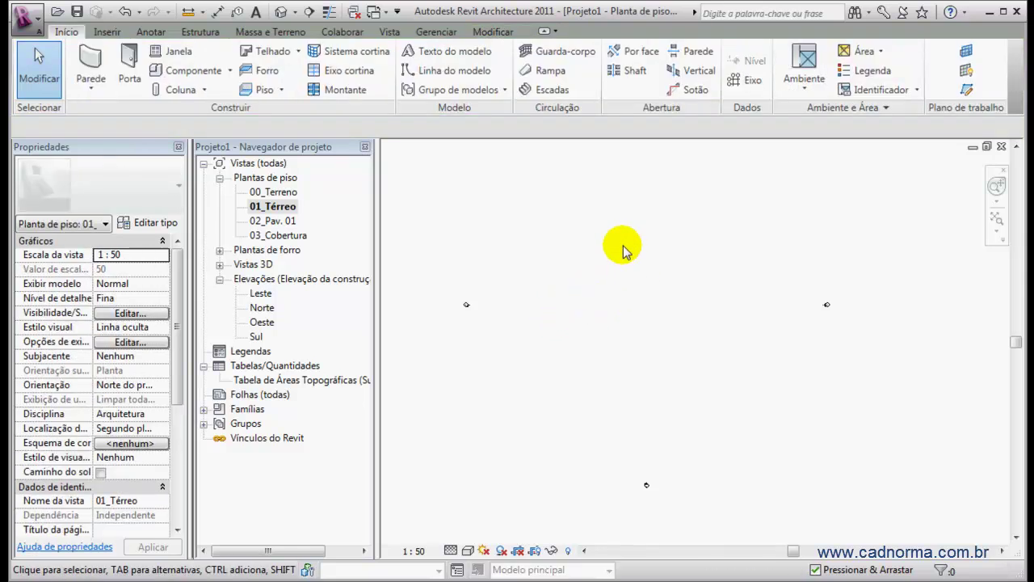
- Turn on the display of conceptual masses in the 01_Térreo floor plan
middle_click_drag(667, 309, 658, 330)
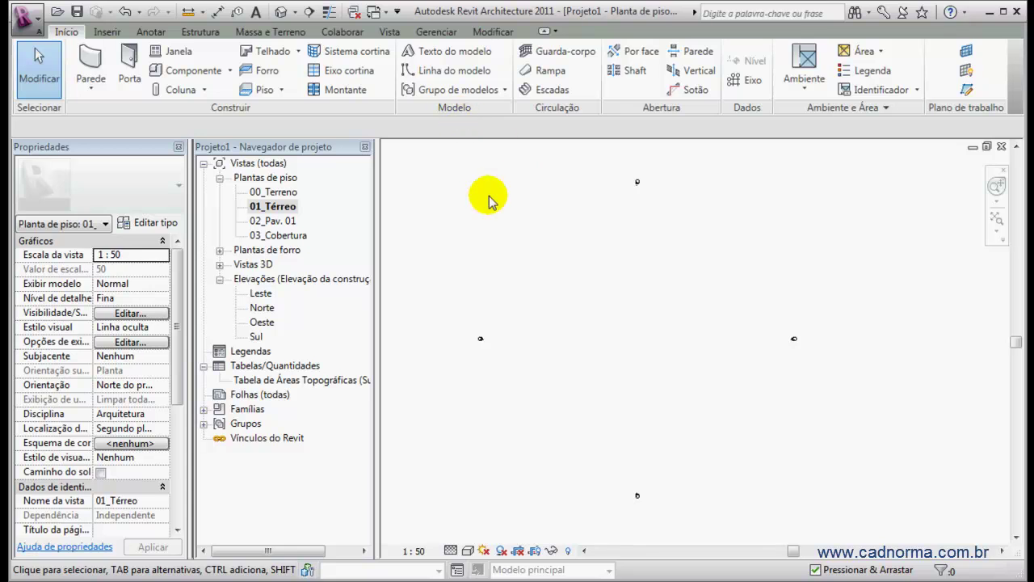
left_click(273, 32)
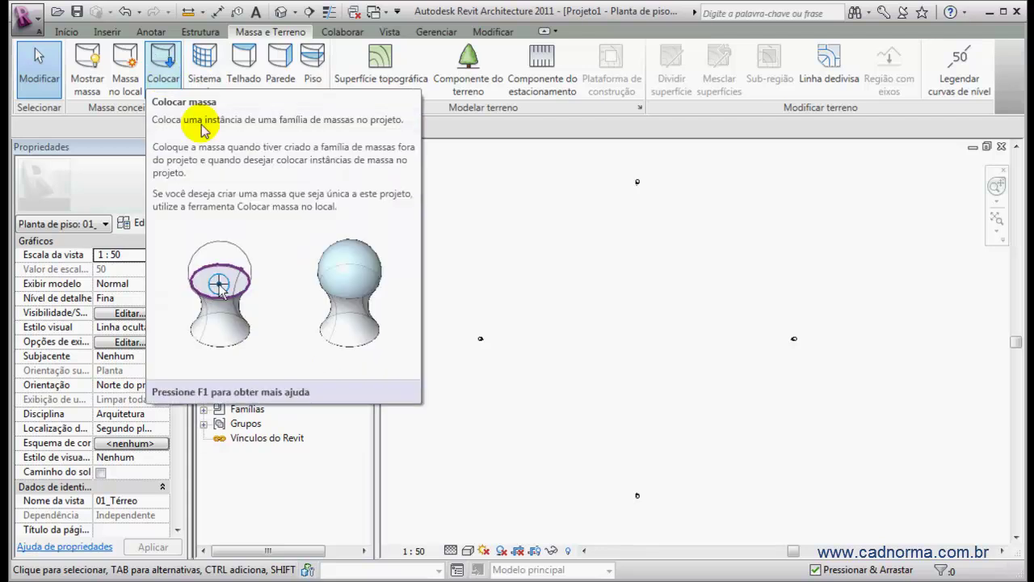
left_click(121, 86)
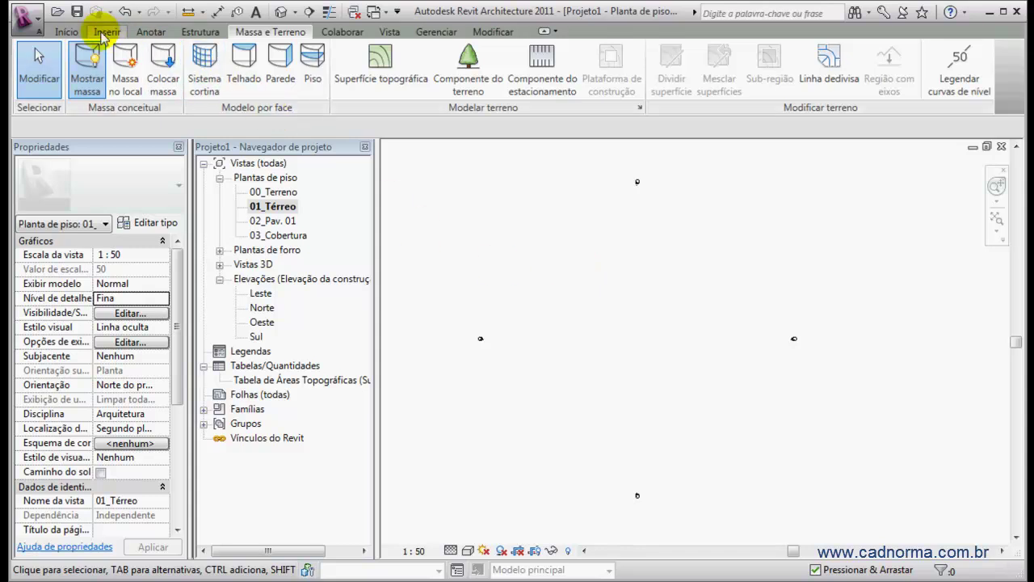
left_click(69, 32)
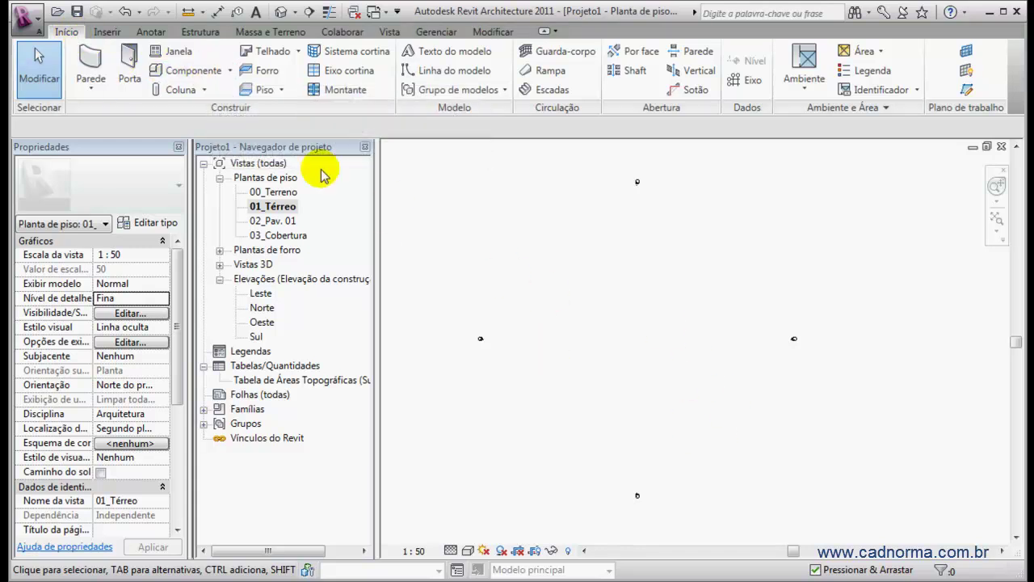
left_click(232, 73)
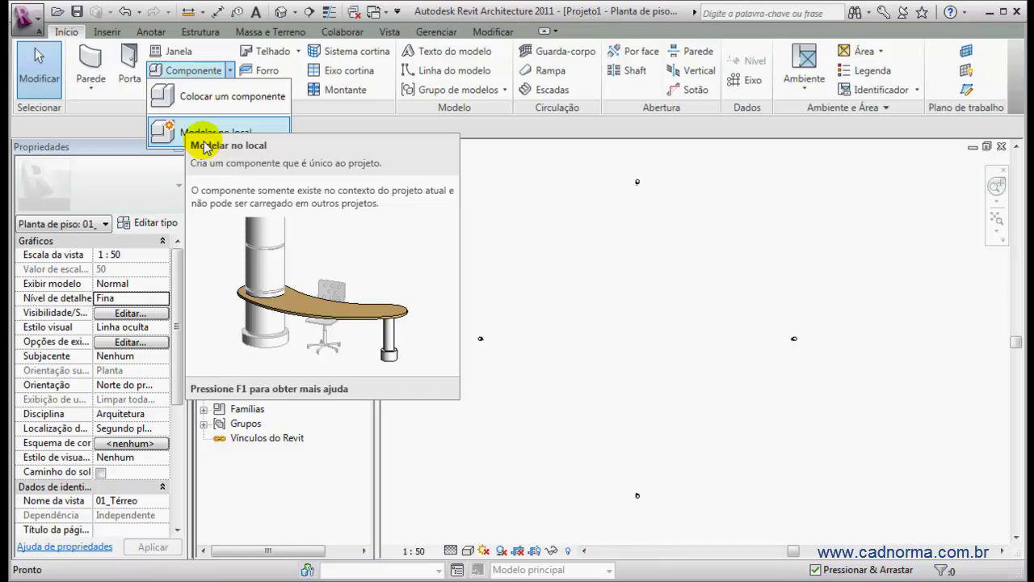
left_click(289, 32)
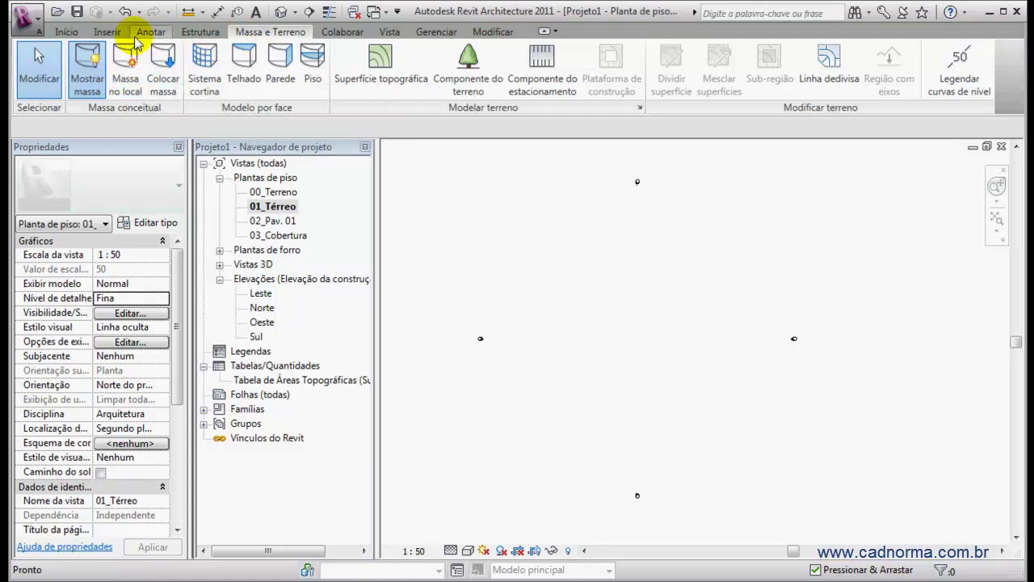
left_click(109, 33)
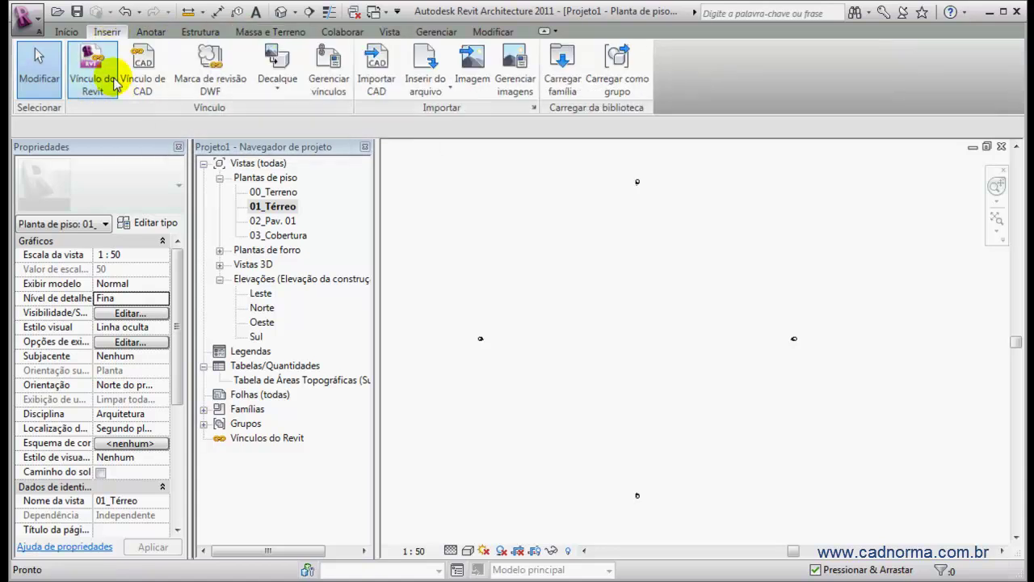
left_click(68, 34)
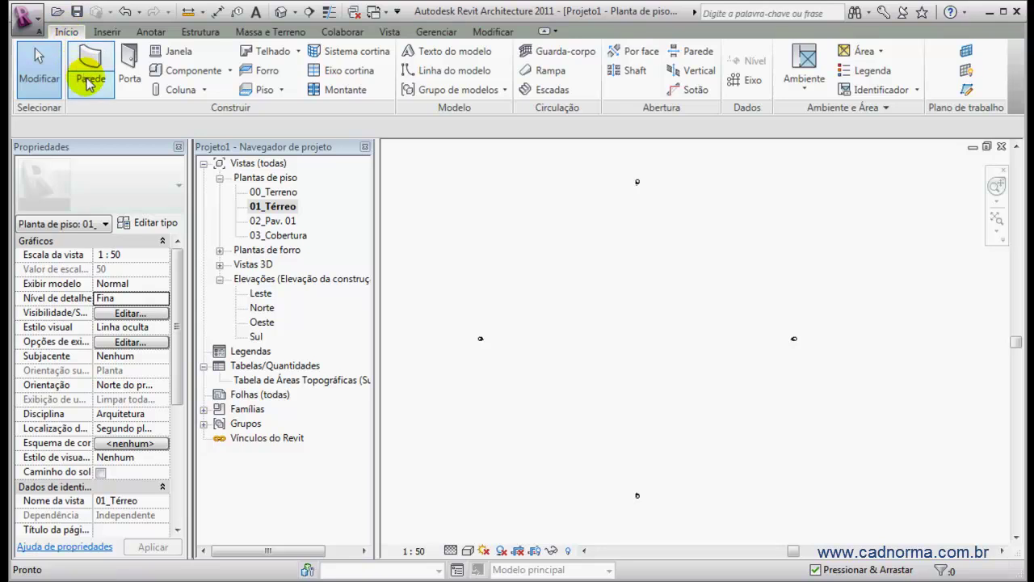
left_click(232, 71)
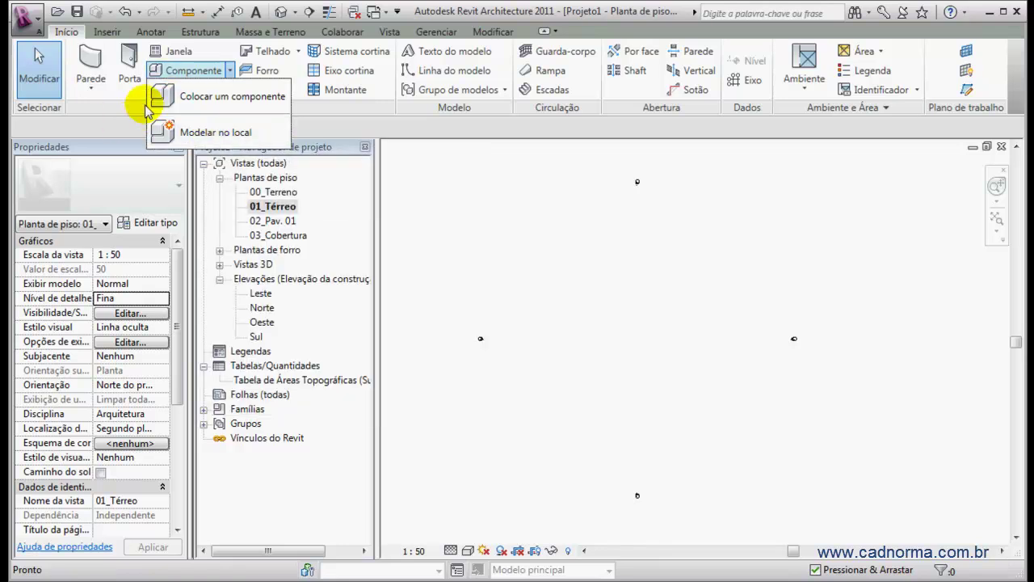
left_click(289, 33)
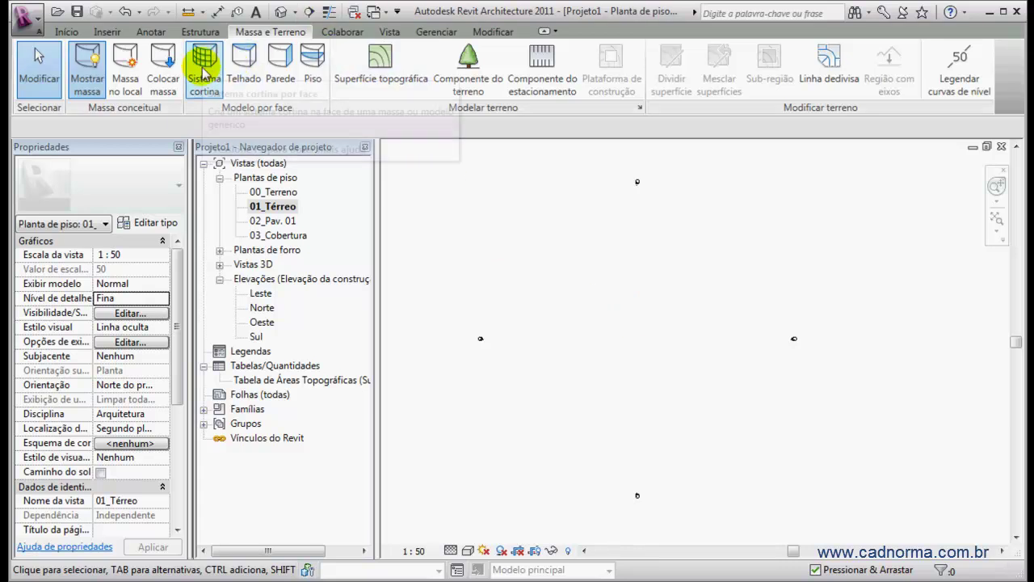
left_click(106, 32)
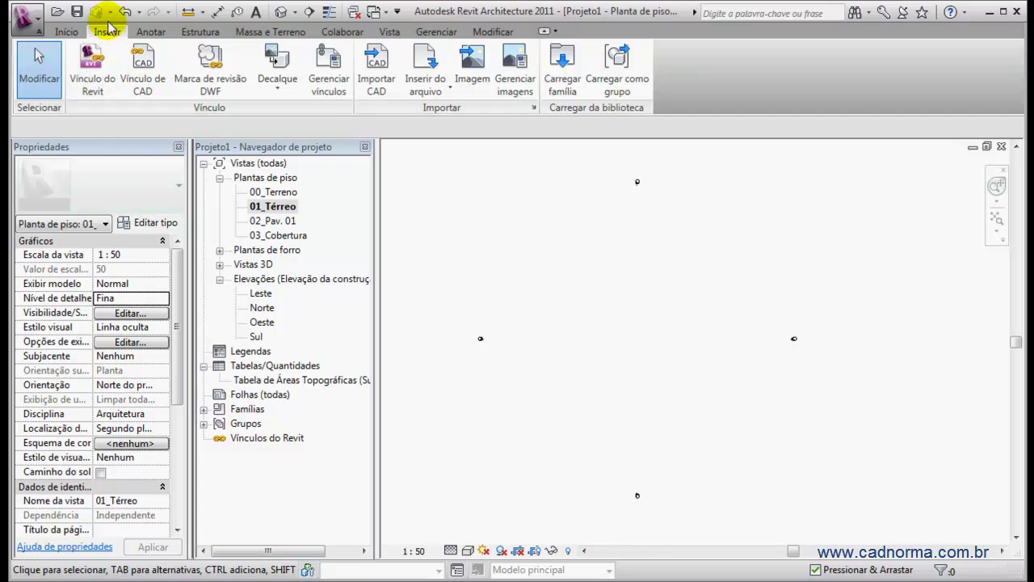
left_click(67, 32)
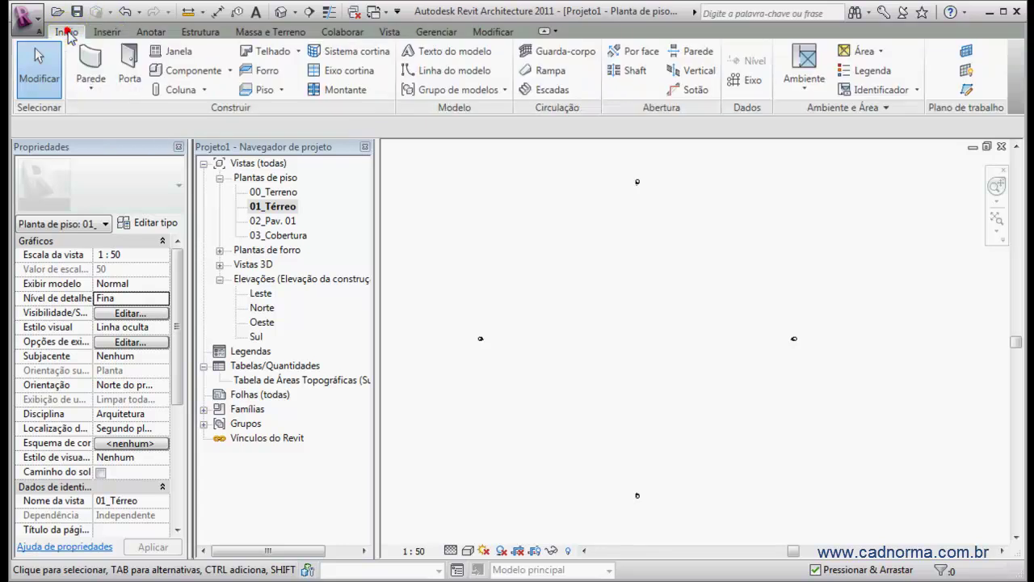
- Browse the family categories offered for an in-place component, including Massa, without saving the project, and cancel without creating one
left_click(231, 71)
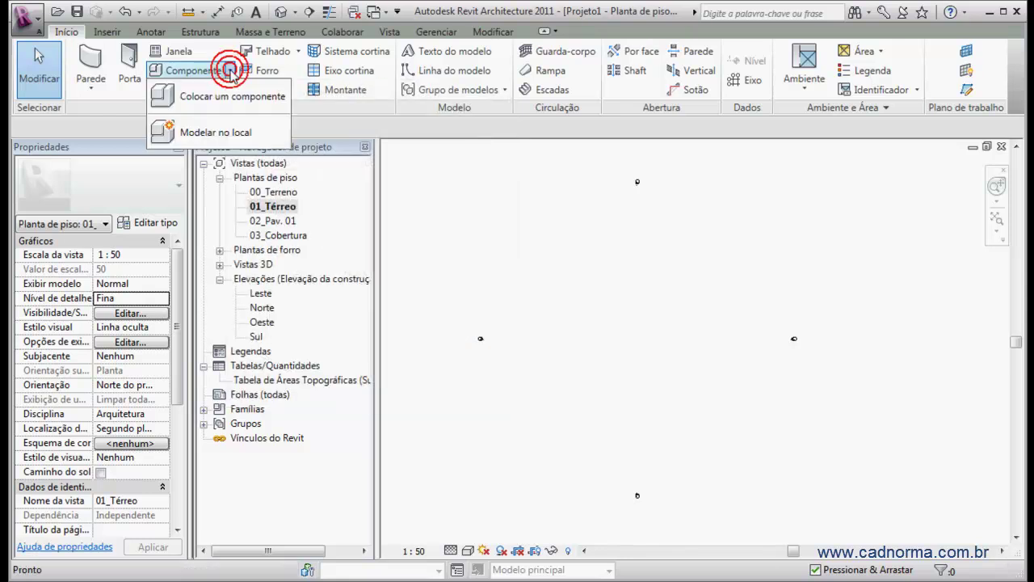
left_click(210, 133)
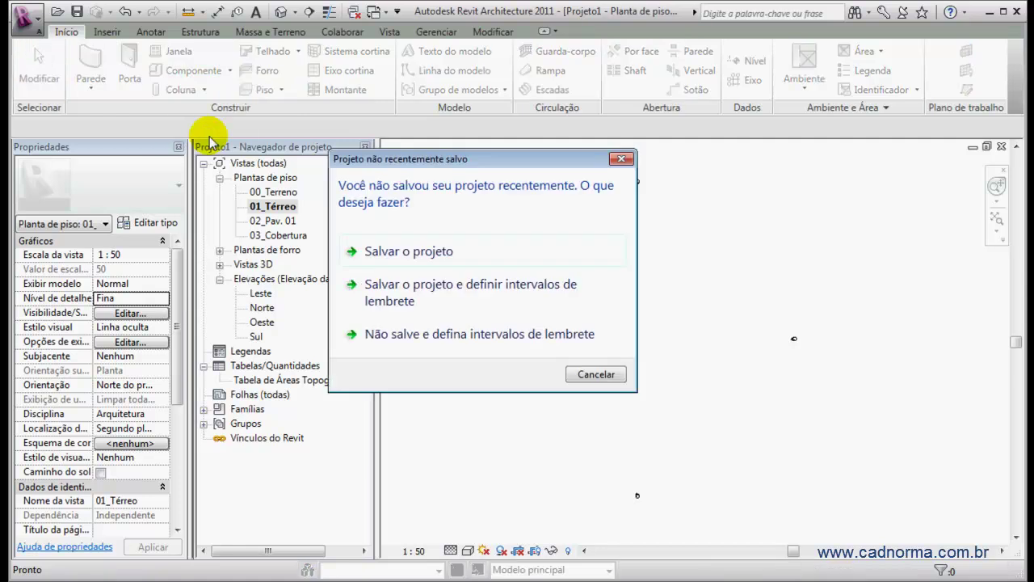
left_click(598, 374)
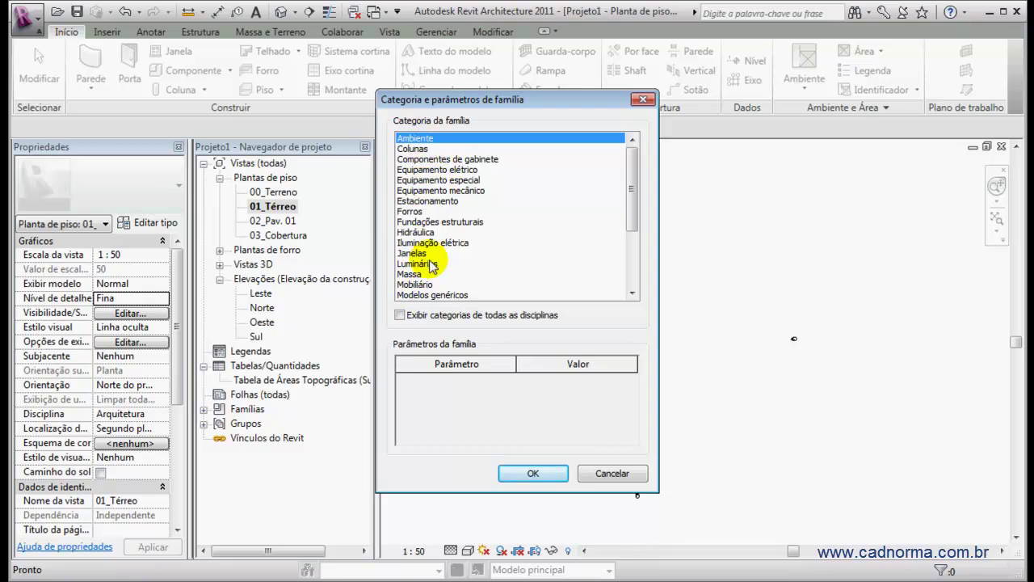
left_click_drag(631, 191, 635, 249)
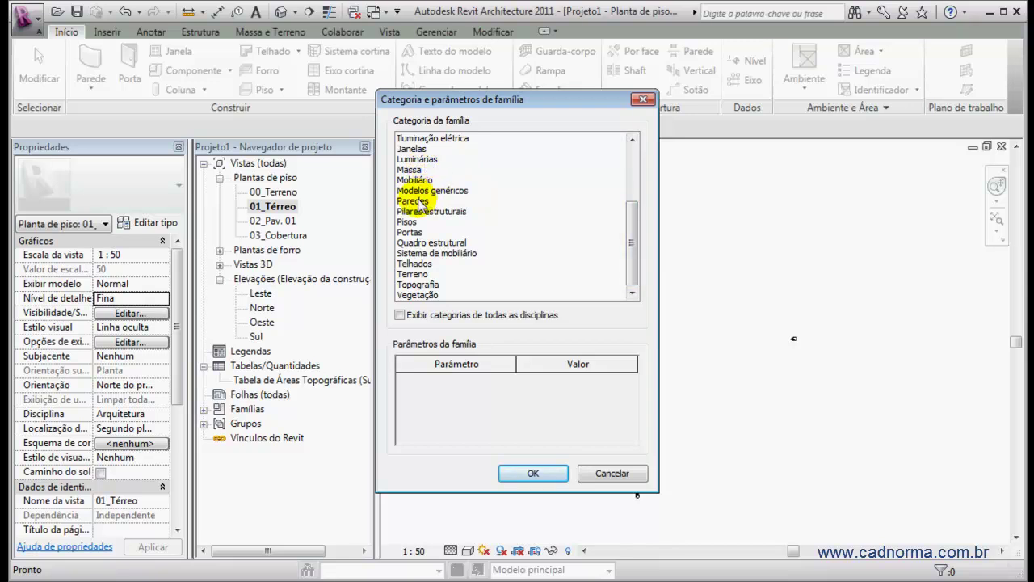
left_click_drag(425, 201, 423, 232)
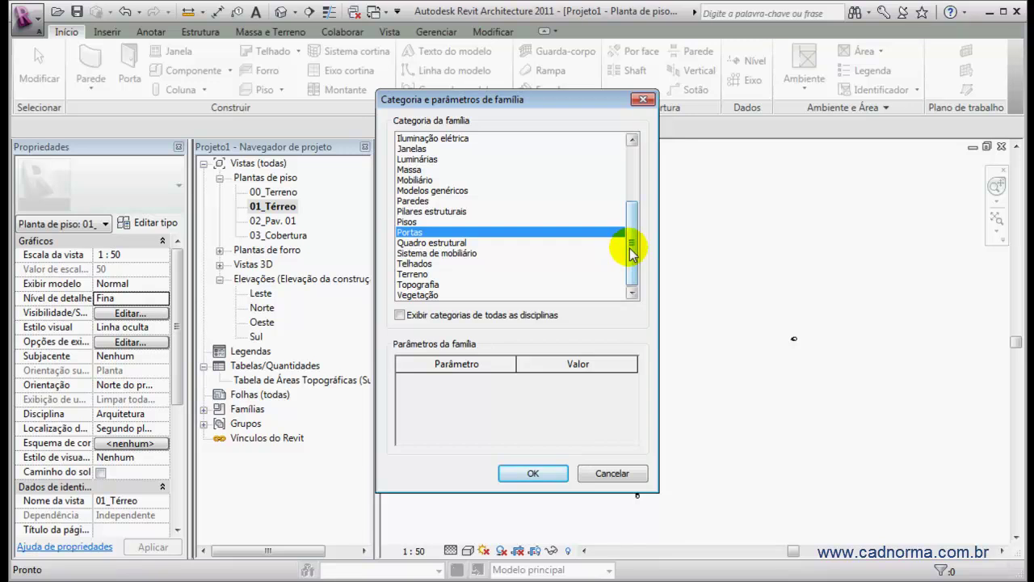
left_click_drag(631, 252, 624, 166)
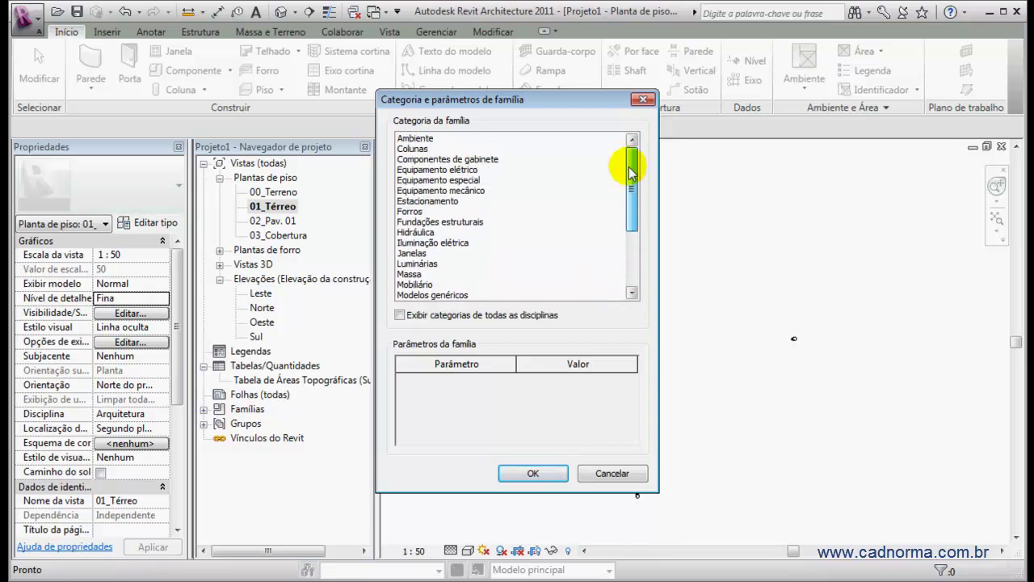
left_click(442, 139)
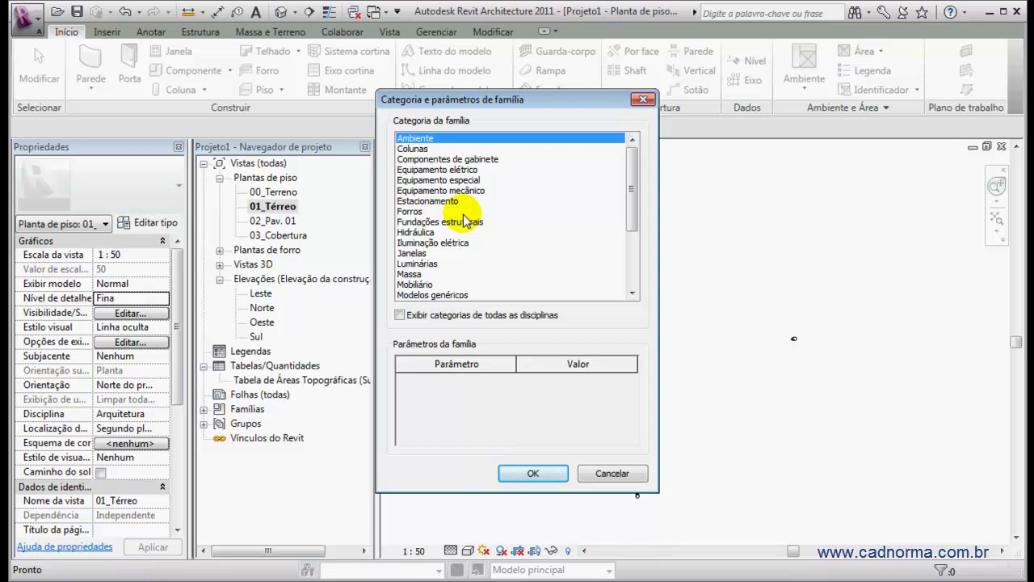
left_click(420, 169)
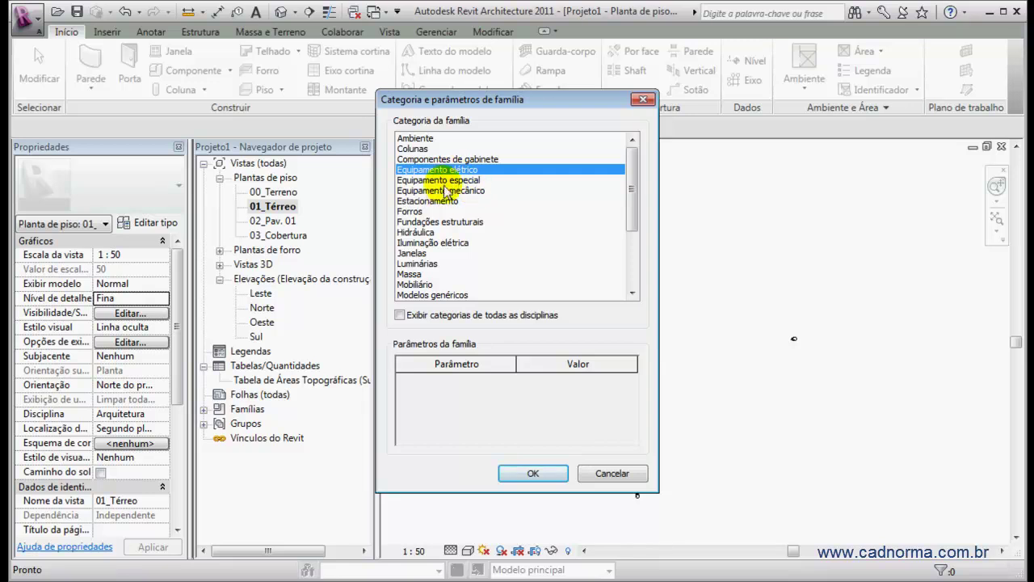
left_click(418, 190)
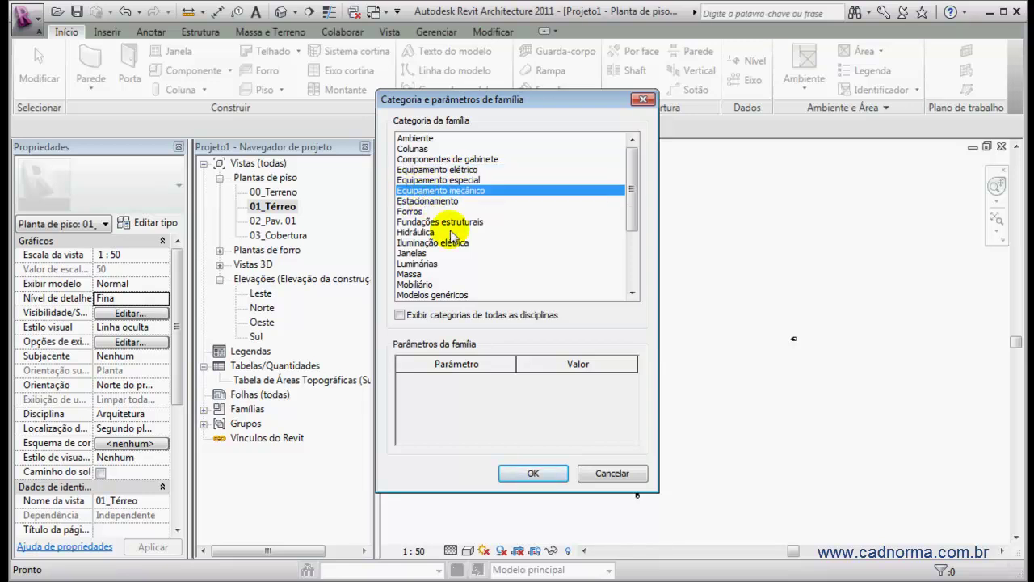
left_click(411, 275)
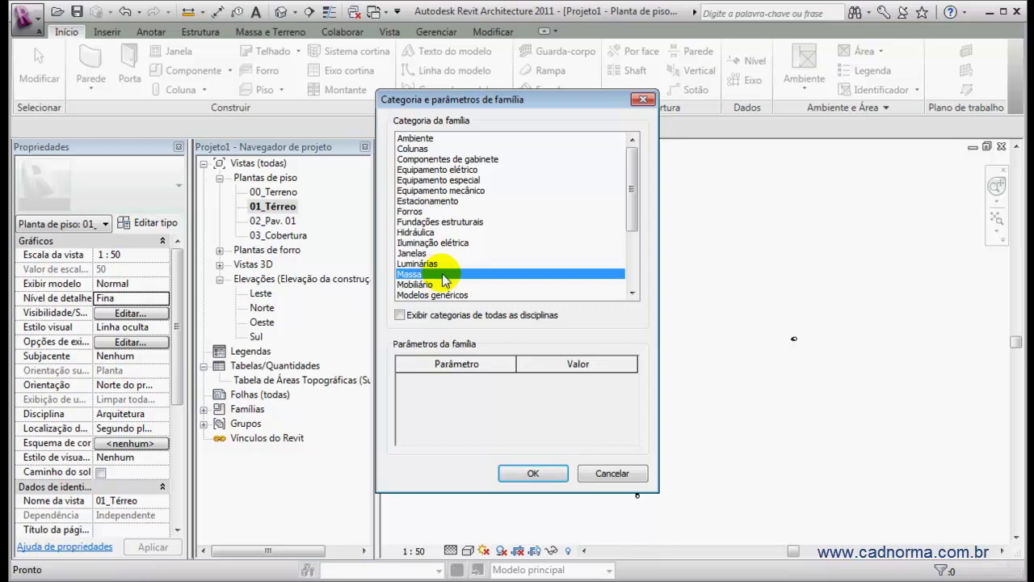
left_click(612, 473)
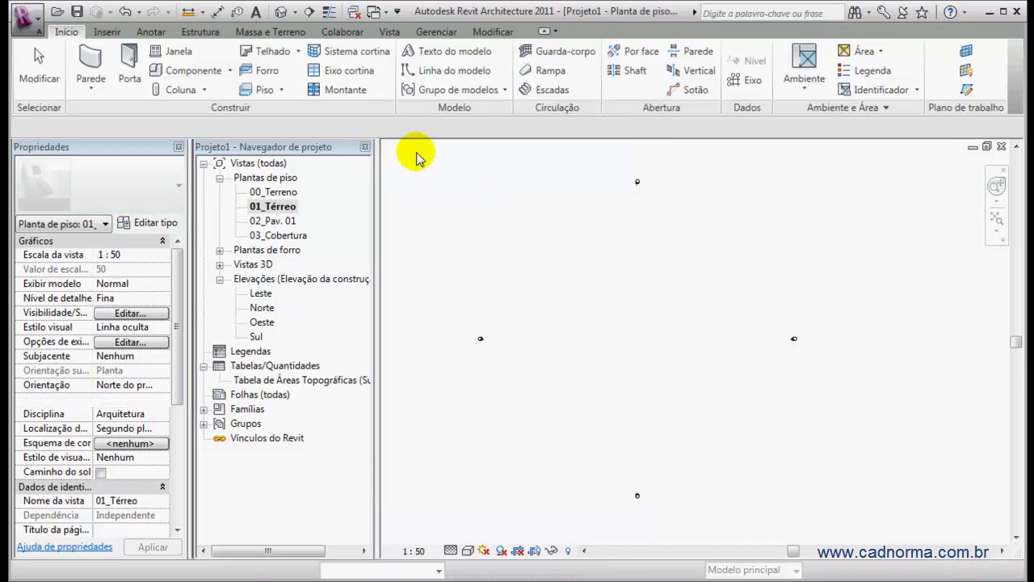
- Start placing a conceptual mass and open the Massa folder of the Metric Library to load a mass family
left_click(274, 34)
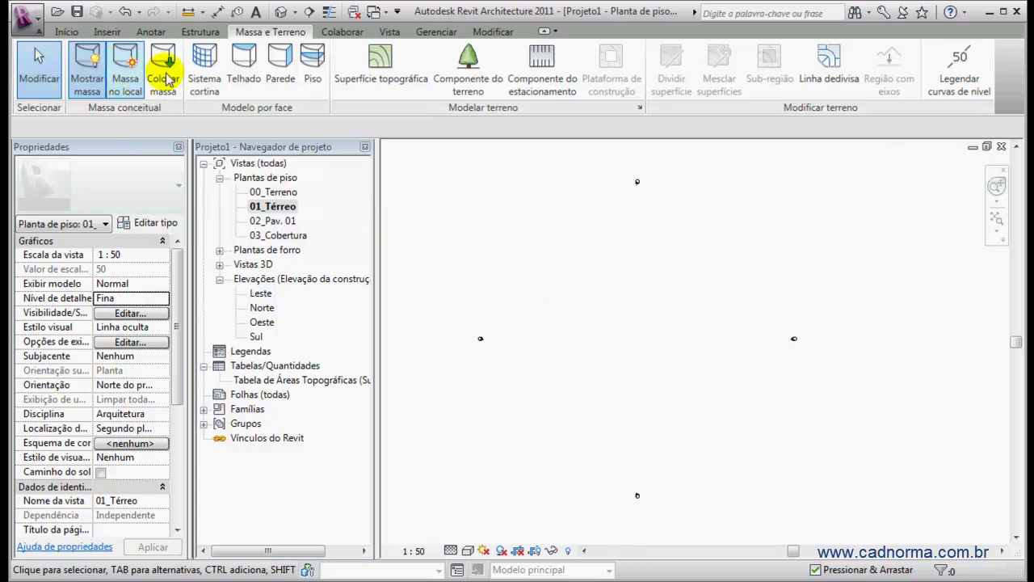
left_click(164, 74)
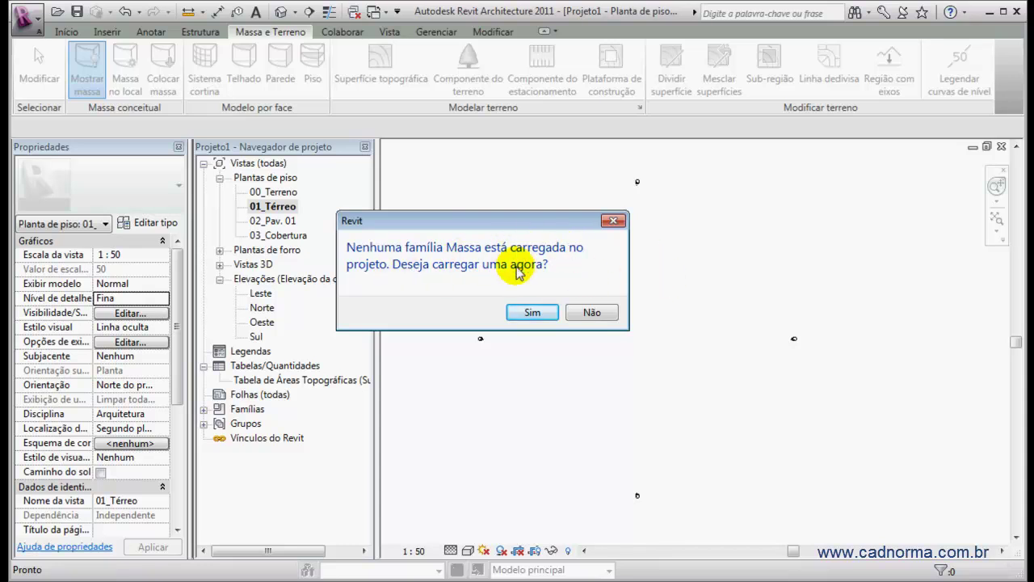
left_click(533, 313)
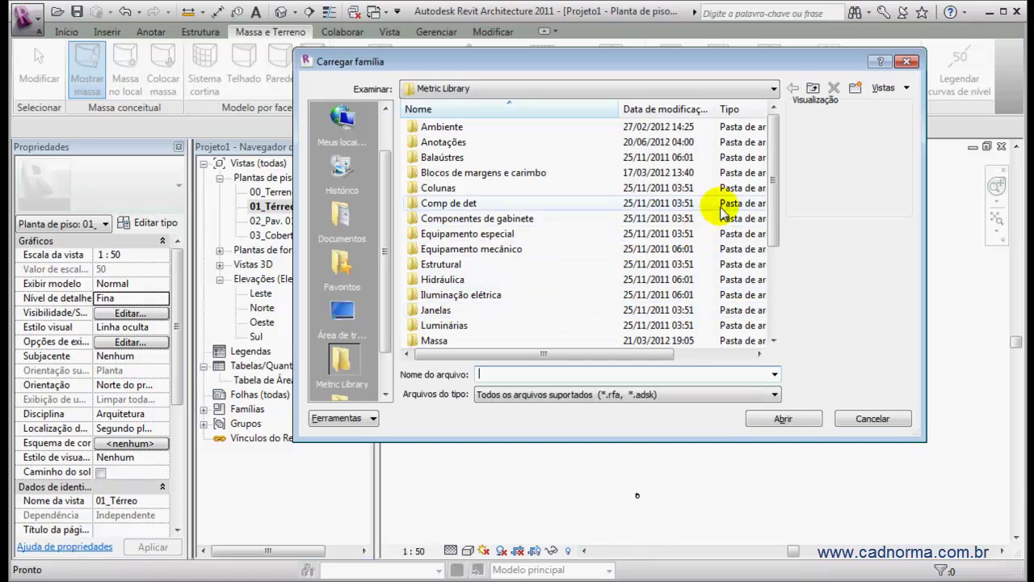
left_click(429, 340)
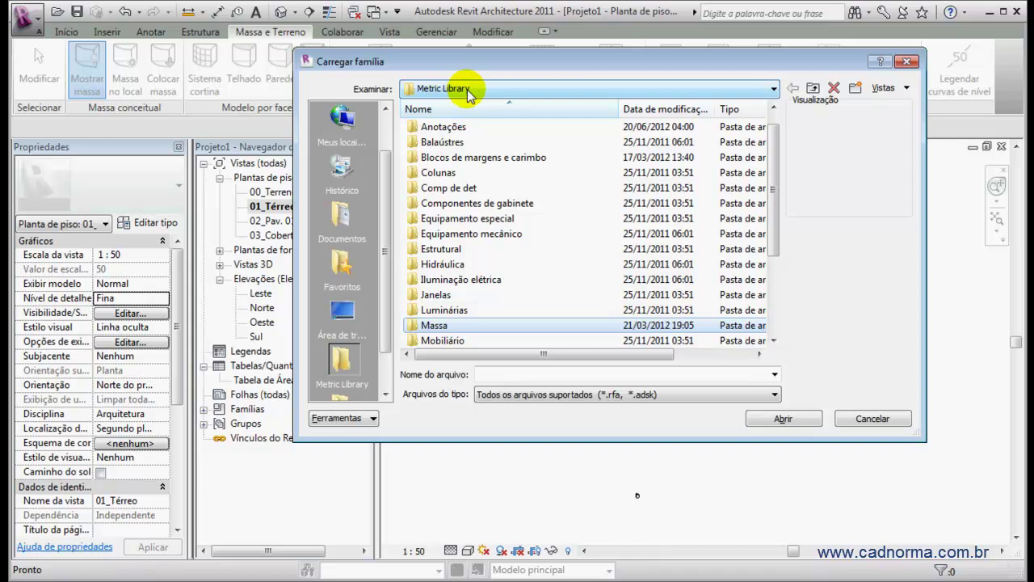
double_click(413, 325)
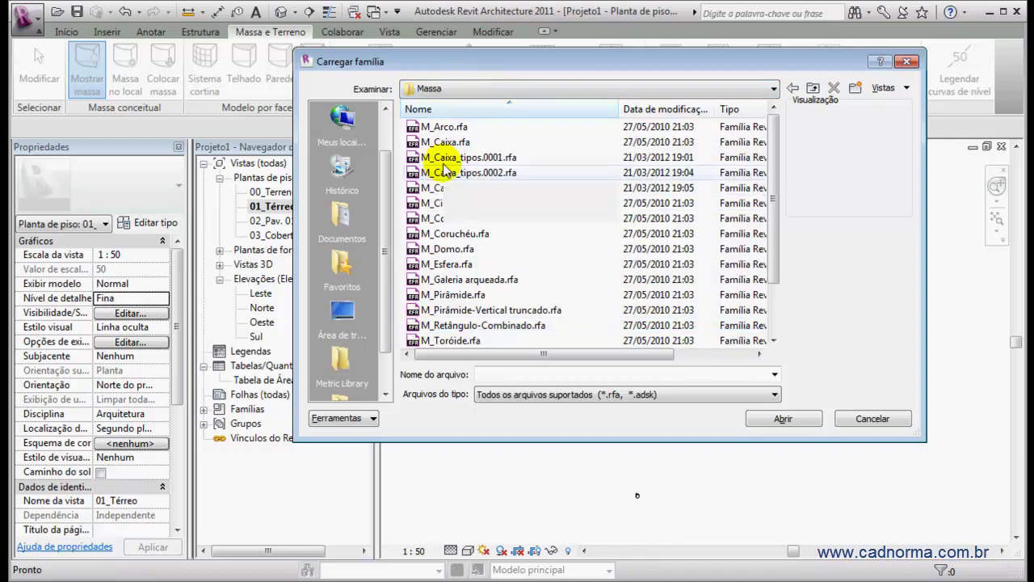
- Preview the mass families in the Massa folder, such as the box, cylinder, cone, dome, sphere and pyramid
left_click(426, 127)
left_click(434, 142)
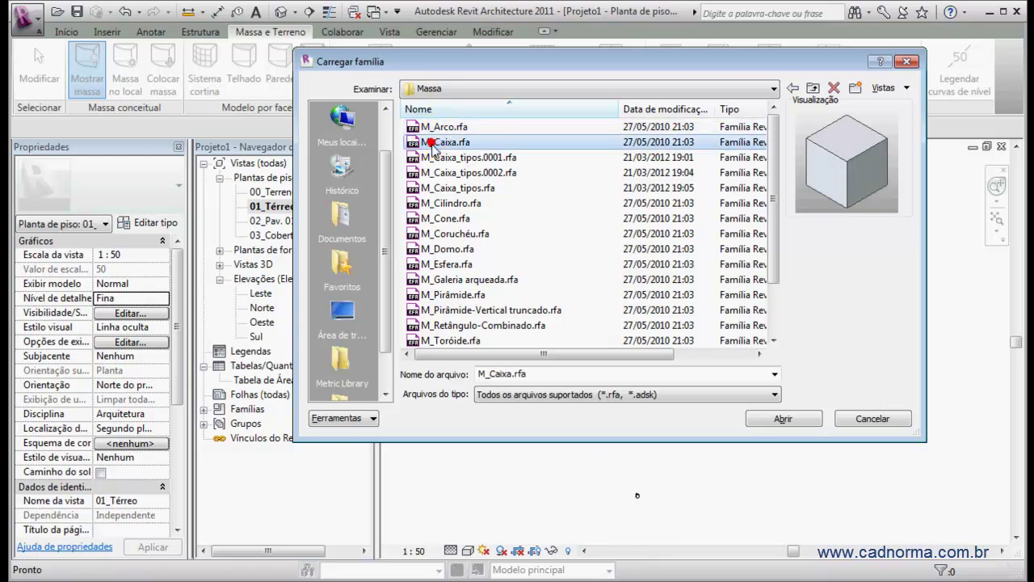
left_click(431, 172)
left_click(427, 203)
left_click(427, 218)
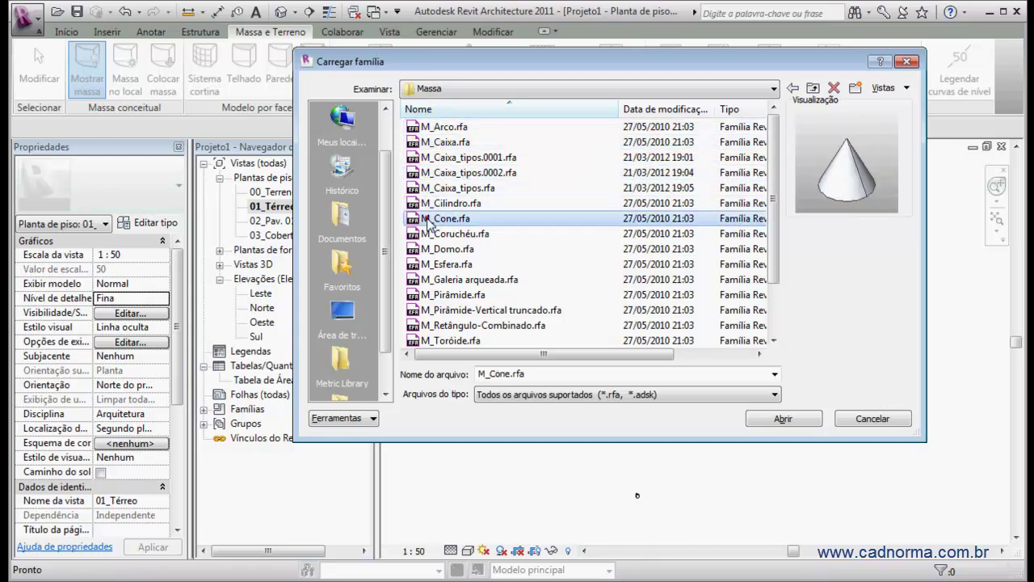
left_click(425, 233)
left_click(428, 249)
left_click(433, 266)
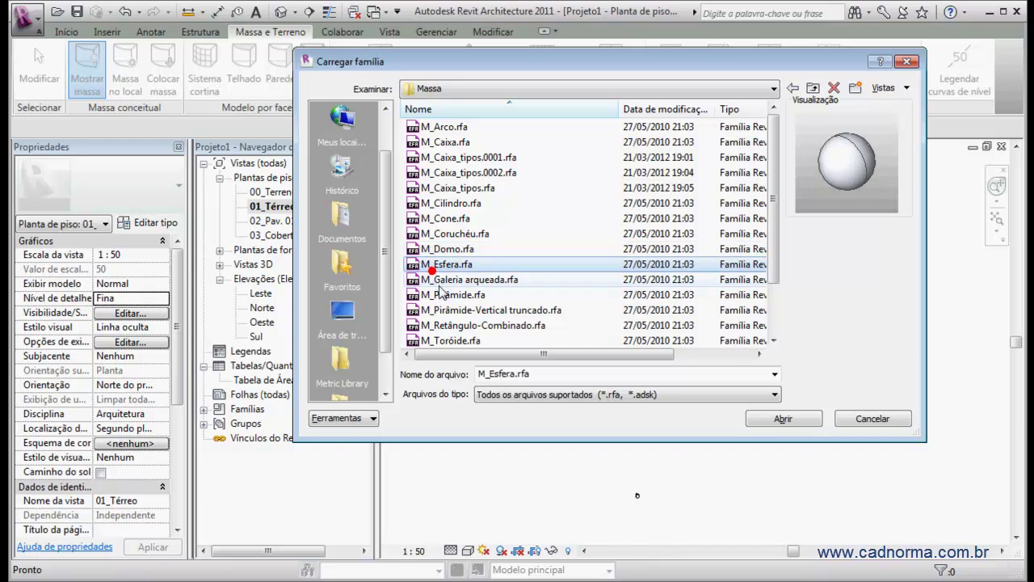
left_click(430, 295)
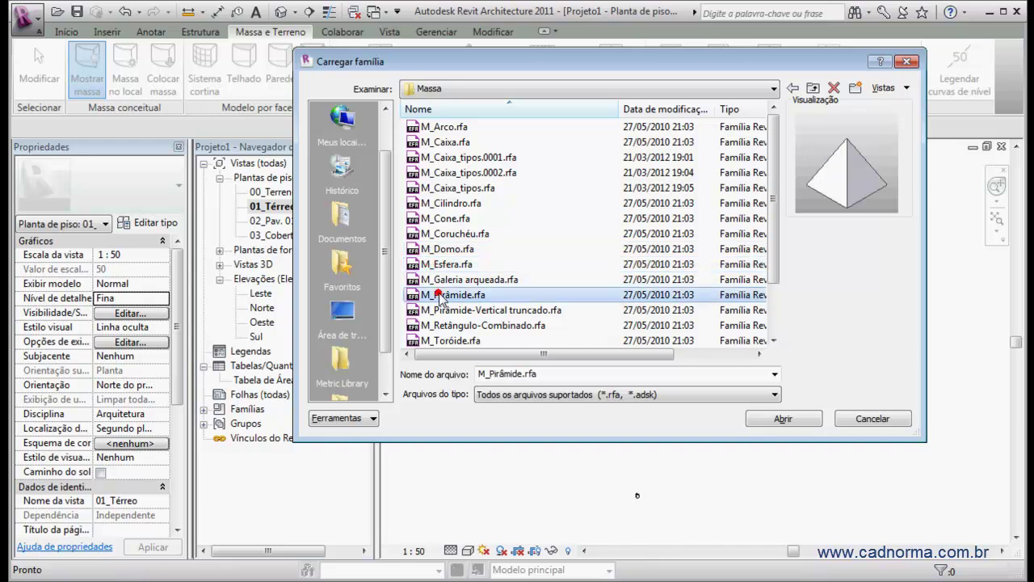
left_click(435, 143)
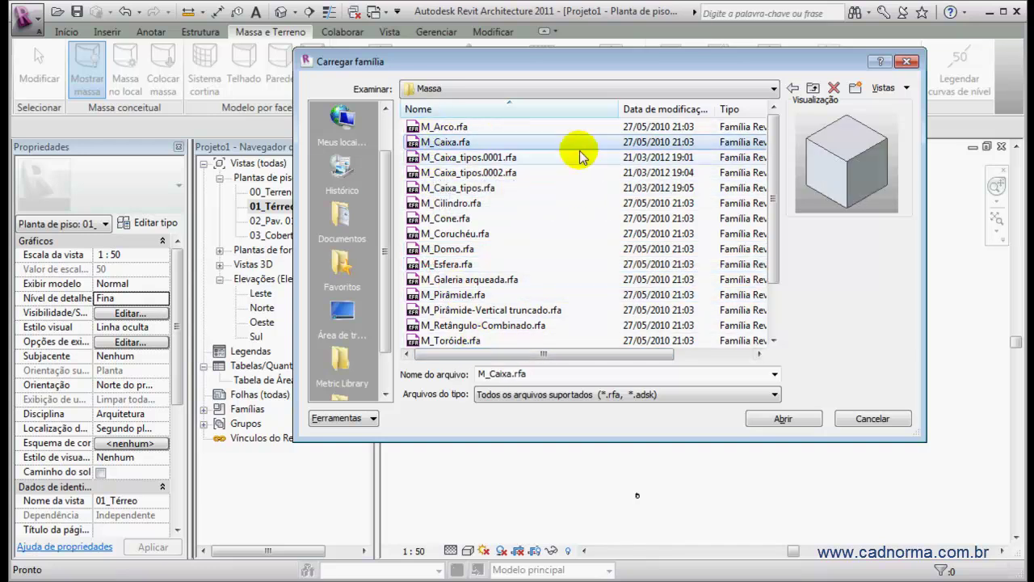
- Load the M_Arco mass family and place one arch on level 01_Térreo, midway between the four elevation markers
left_click(426, 127)
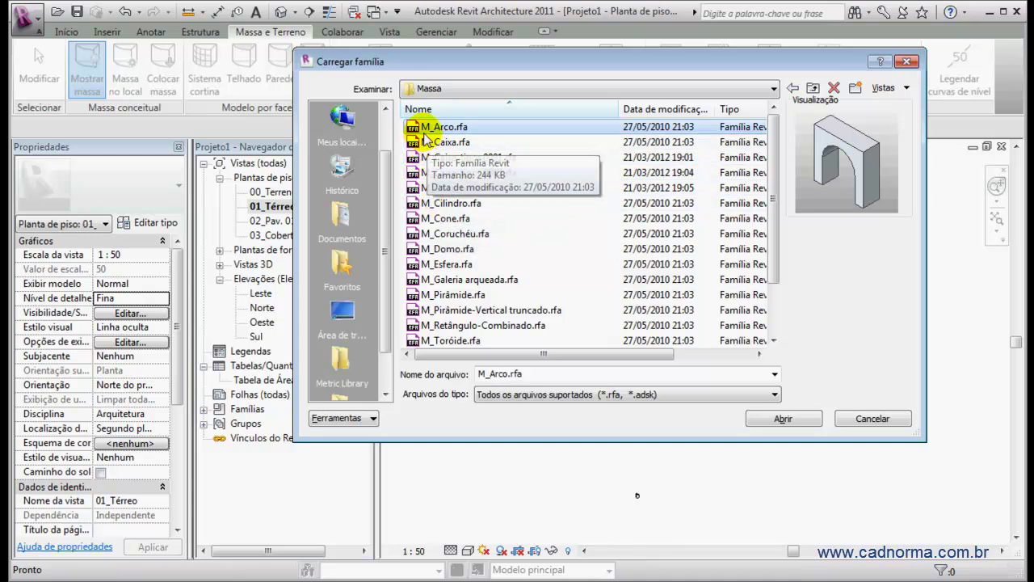
left_click(784, 419)
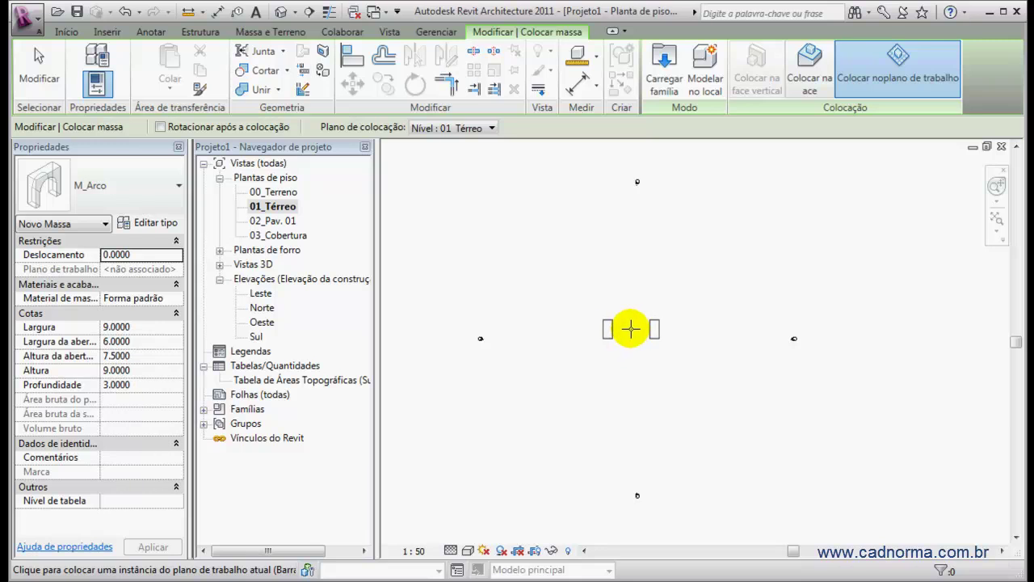
left_click(632, 330)
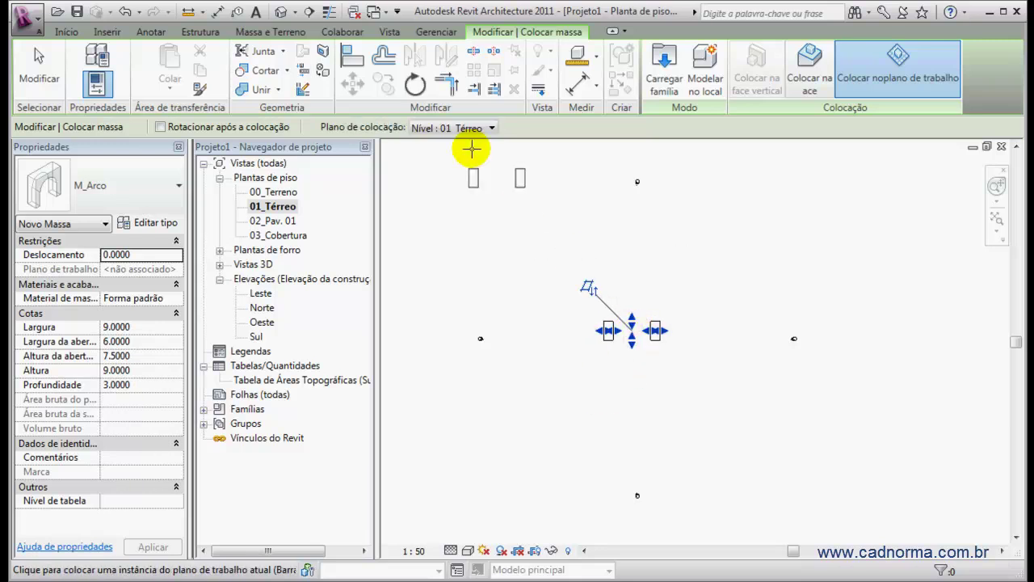
- End the mass placement and show the arch in the default 3D view, switching the mass display off and on again
left_click(280, 11)
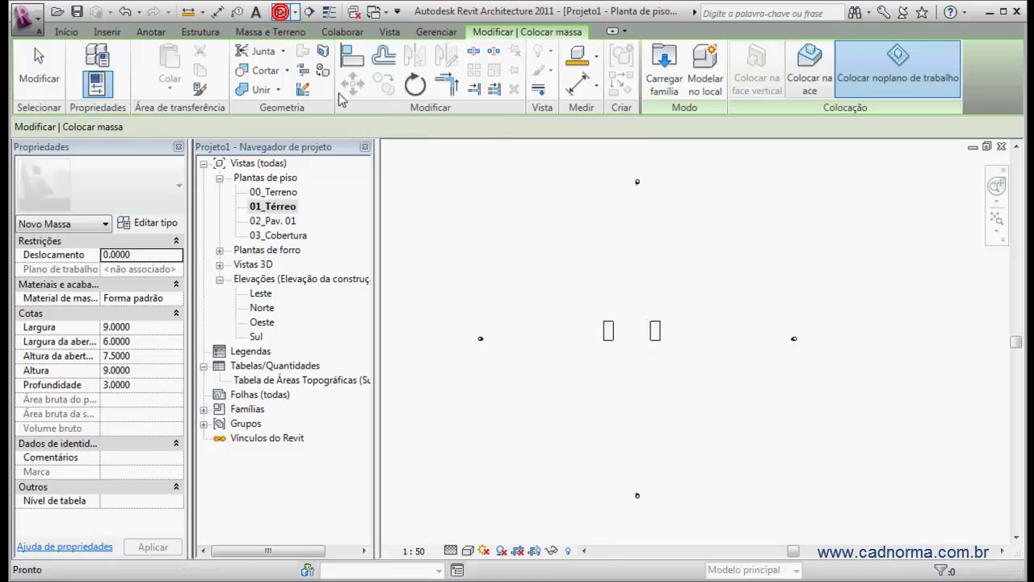
left_click(38, 75)
left_click_drag(662, 342, 608, 343)
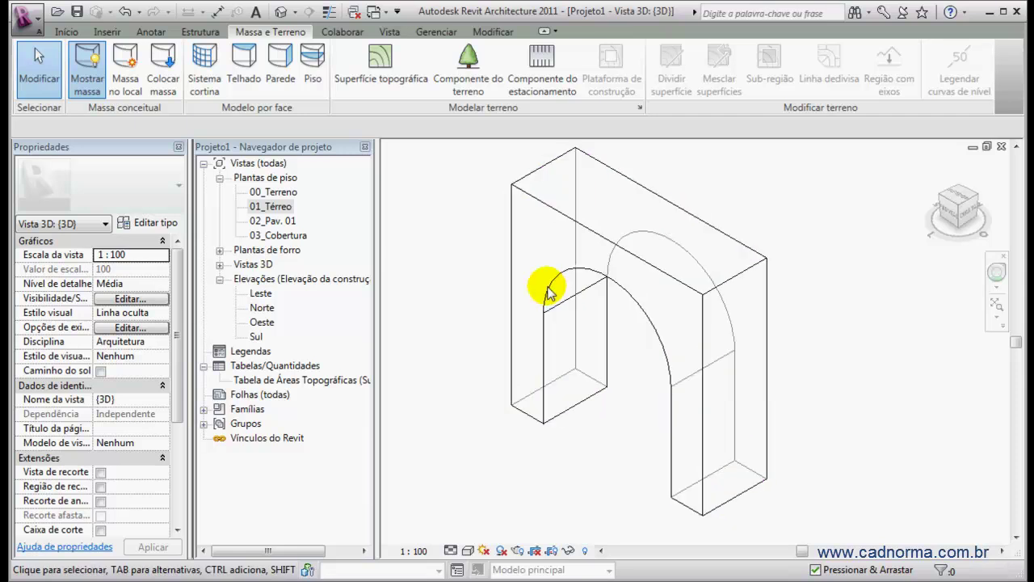
left_click(88, 71)
left_click(87, 61)
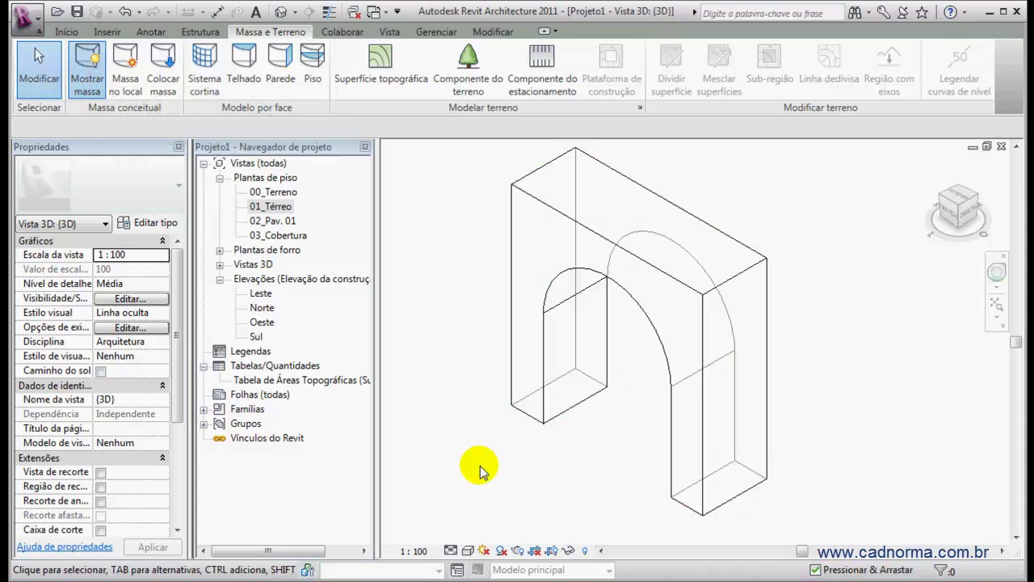
- Set the 3D view's visual style to Sombreado com arestas and inspect the arch mass
left_click(469, 551)
left_click(503, 506)
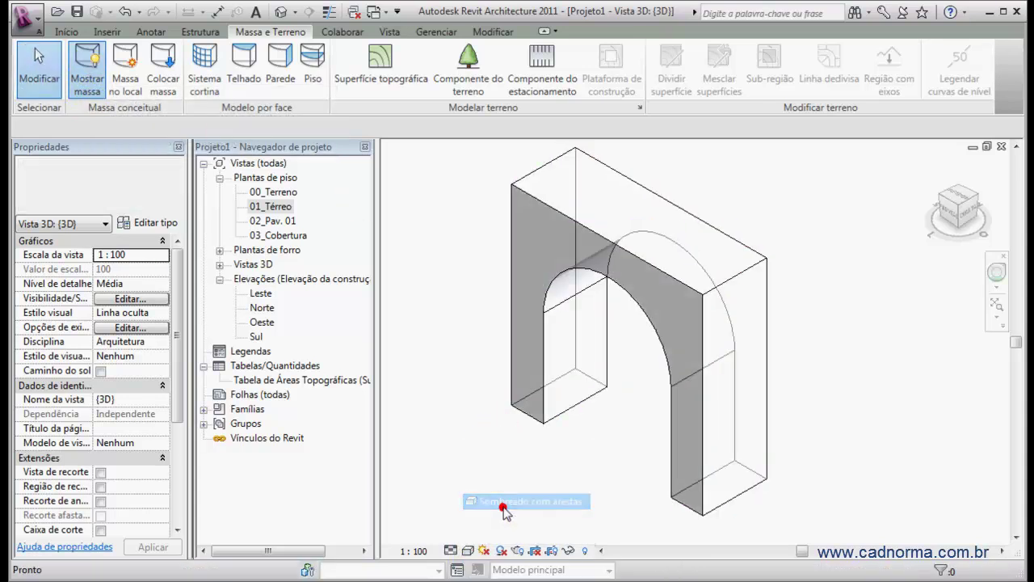
middle_click_drag(598, 428, 628, 334, "shift")
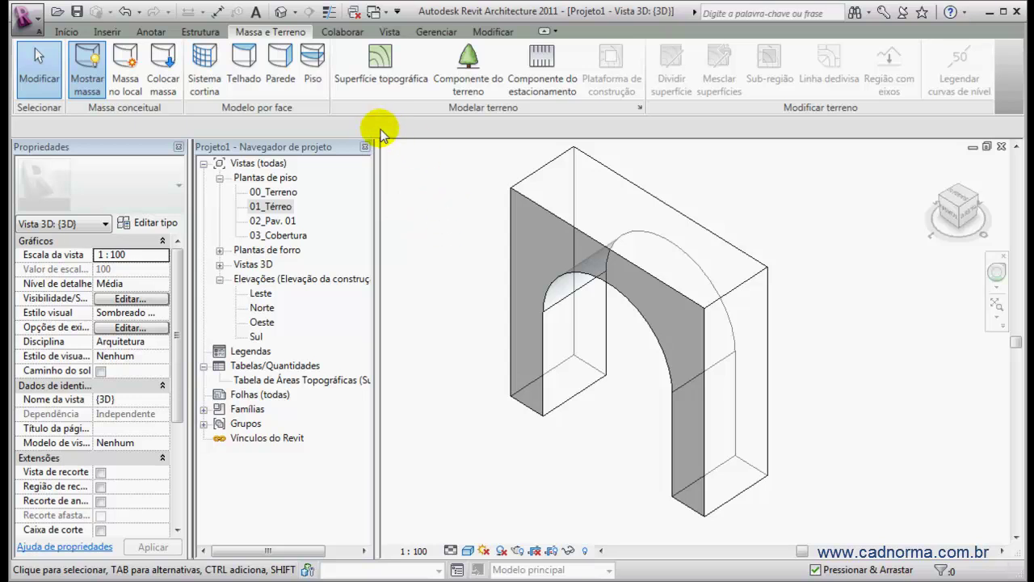
- Place Parede 15cm com duplo reboco walls by face on the arch mass's front, back and both outer side faces
left_click(280, 73)
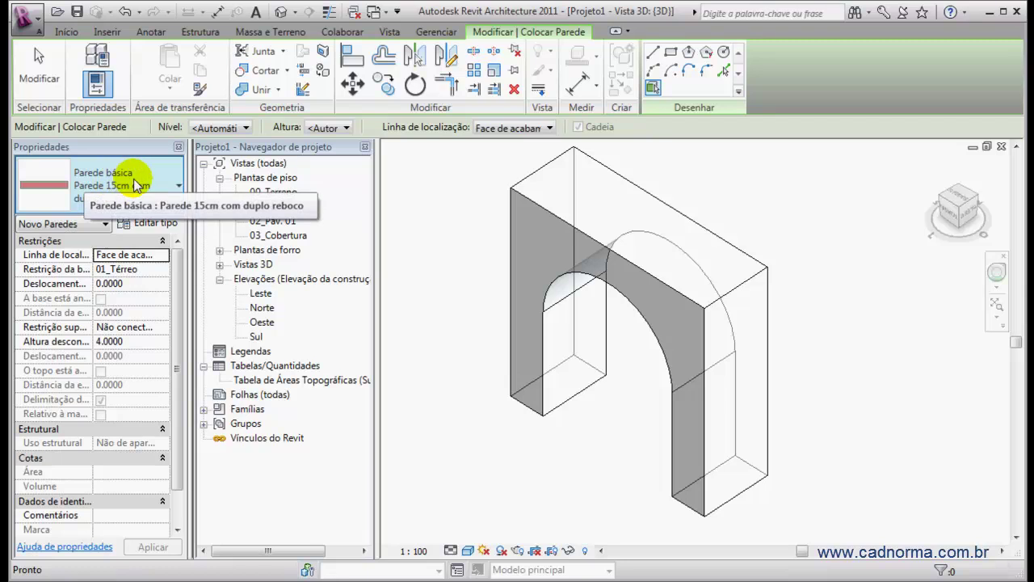
left_click(543, 209)
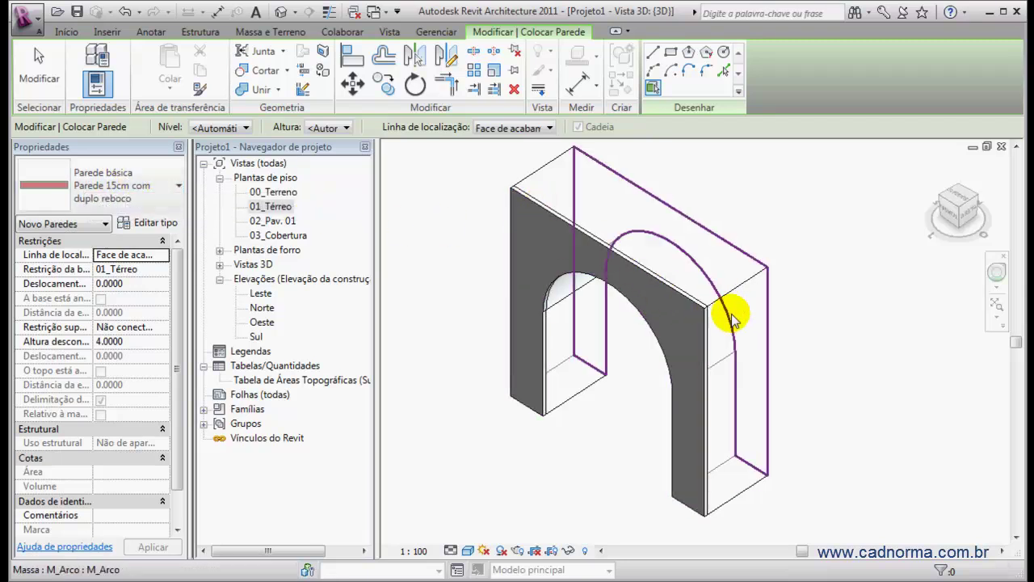
scroll(731, 319, "up", 3)
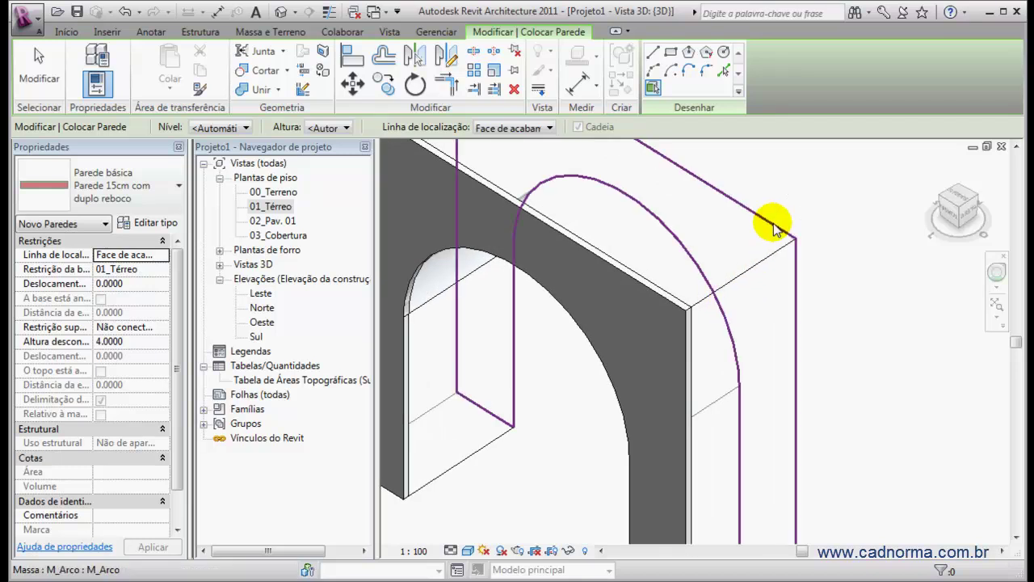
left_click(773, 225)
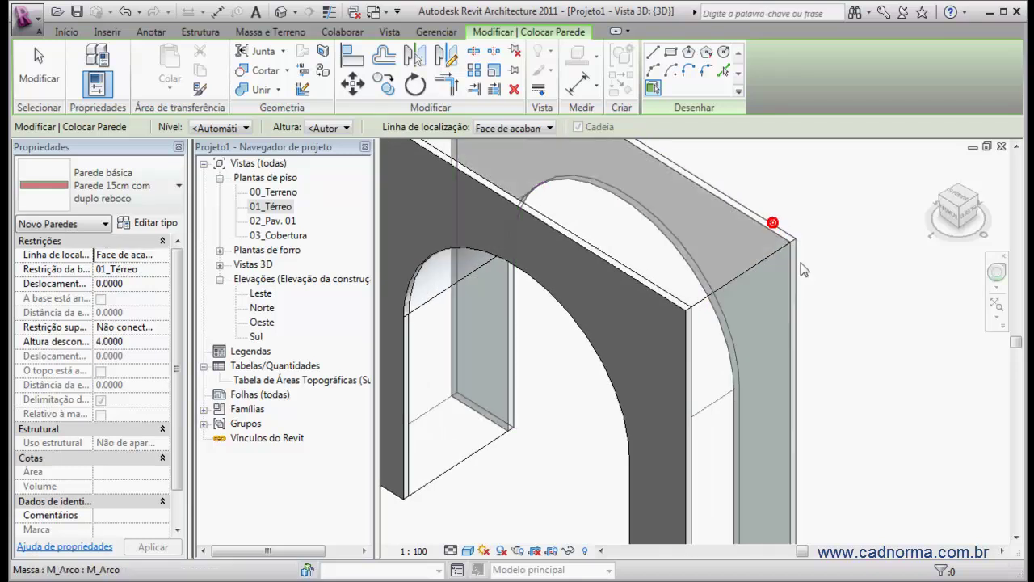
left_click(744, 273)
scroll(820, 277, "down", 2)
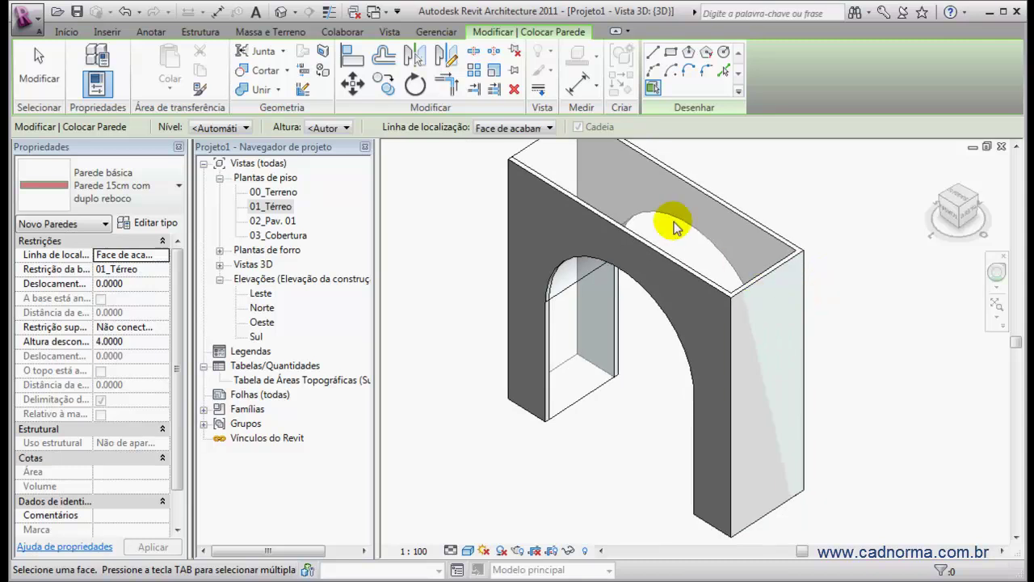
left_click(525, 162)
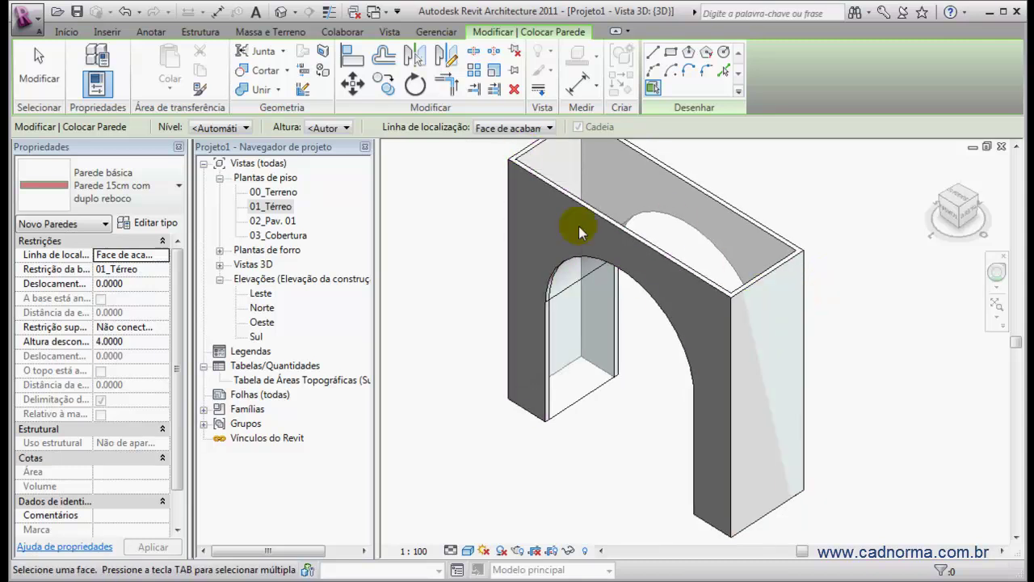
middle_click_drag(602, 283, 610, 307)
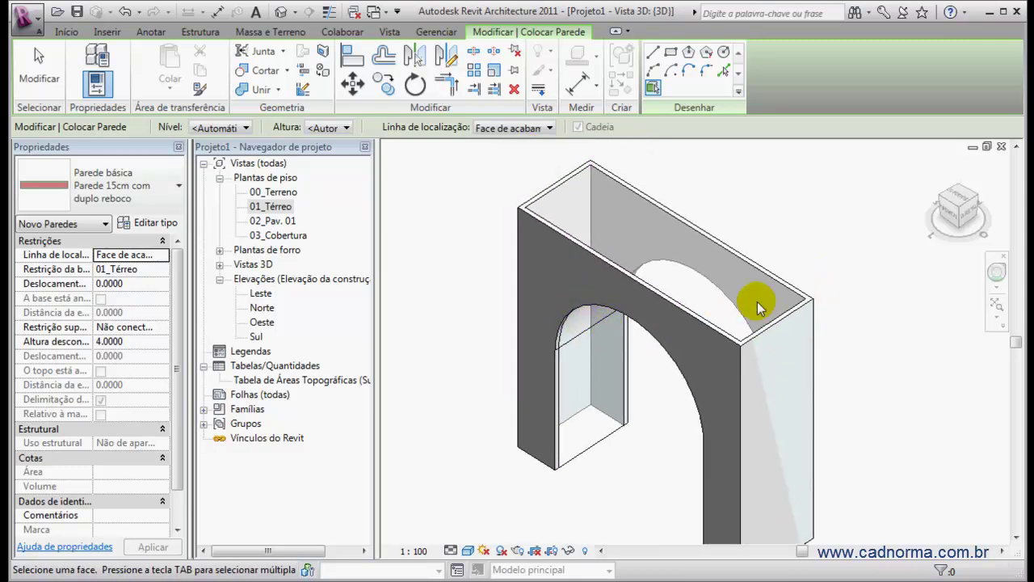
left_click(621, 385)
key("Escape")
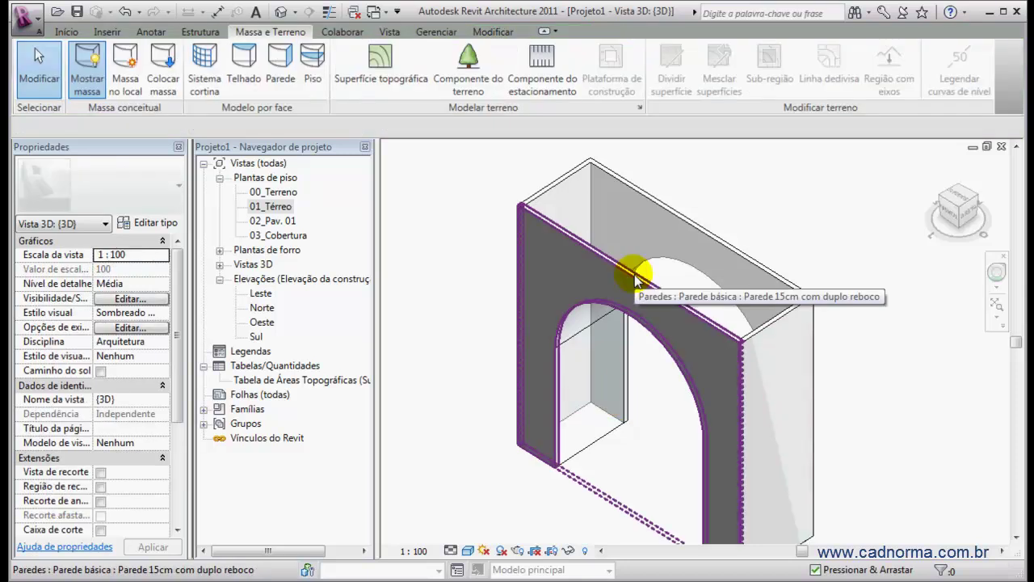
- Replace the arch's front wall with a 1500 x 3000 mm curtain system placed on that mass face
left_click(634, 273)
key("Delete")
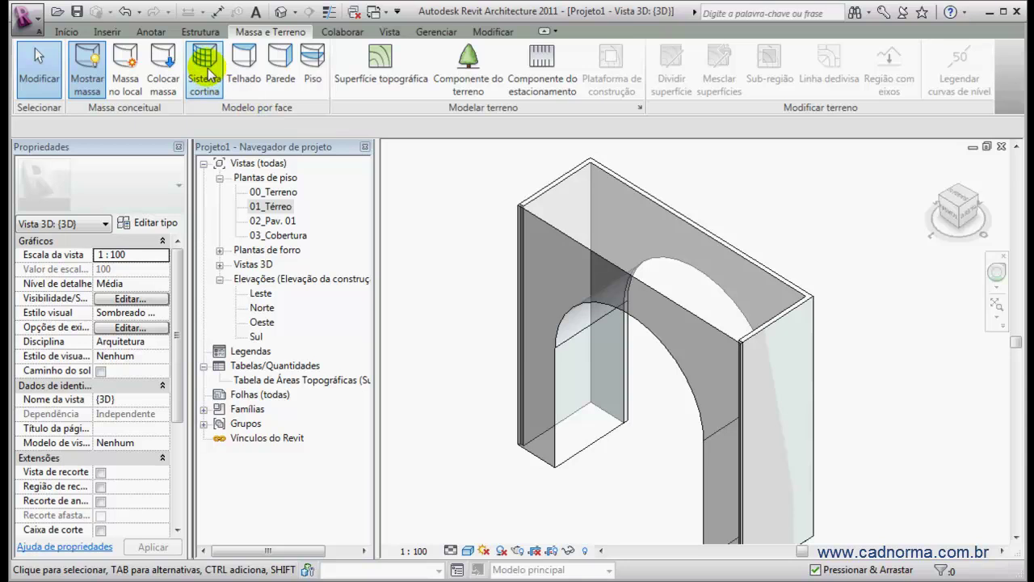
left_click(206, 71)
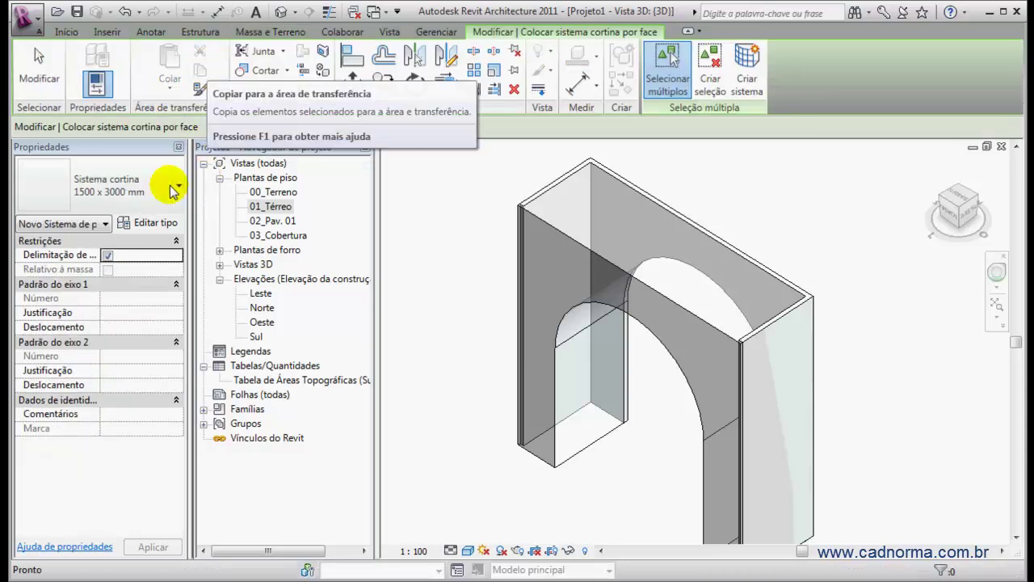
left_click(696, 316)
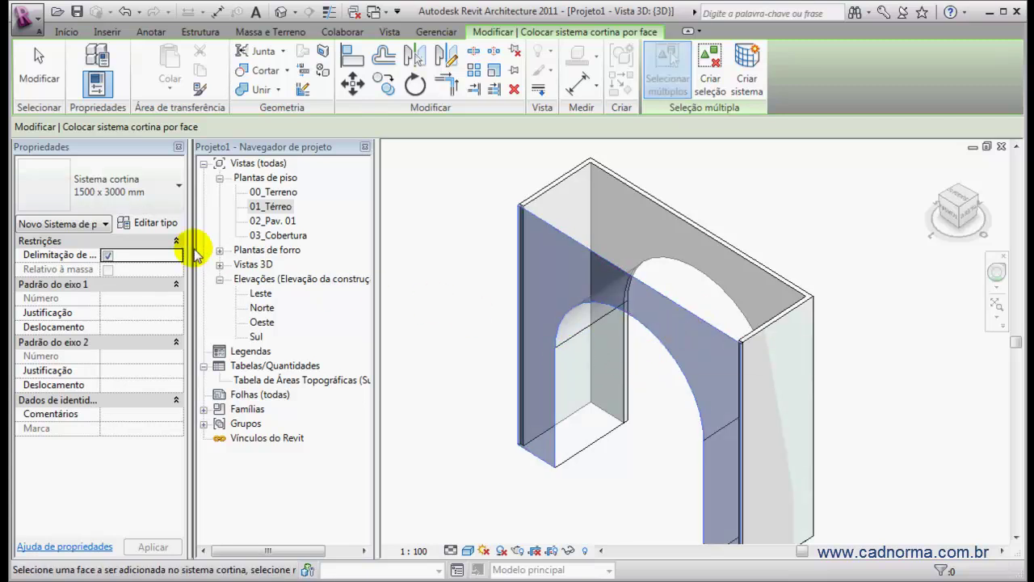
left_click(747, 82)
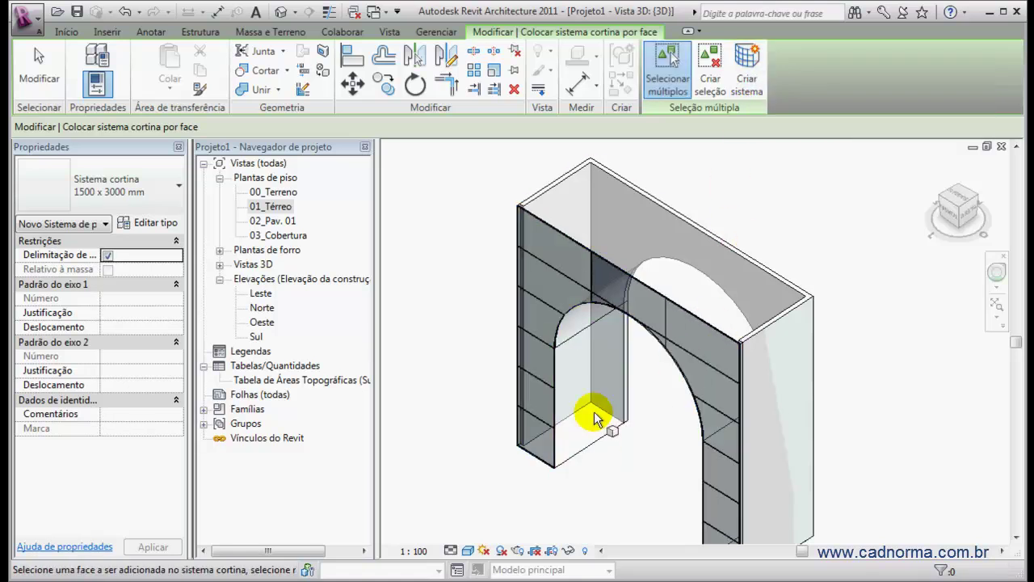
scroll(593, 420, "up", 3)
scroll(732, 420, "up", 2)
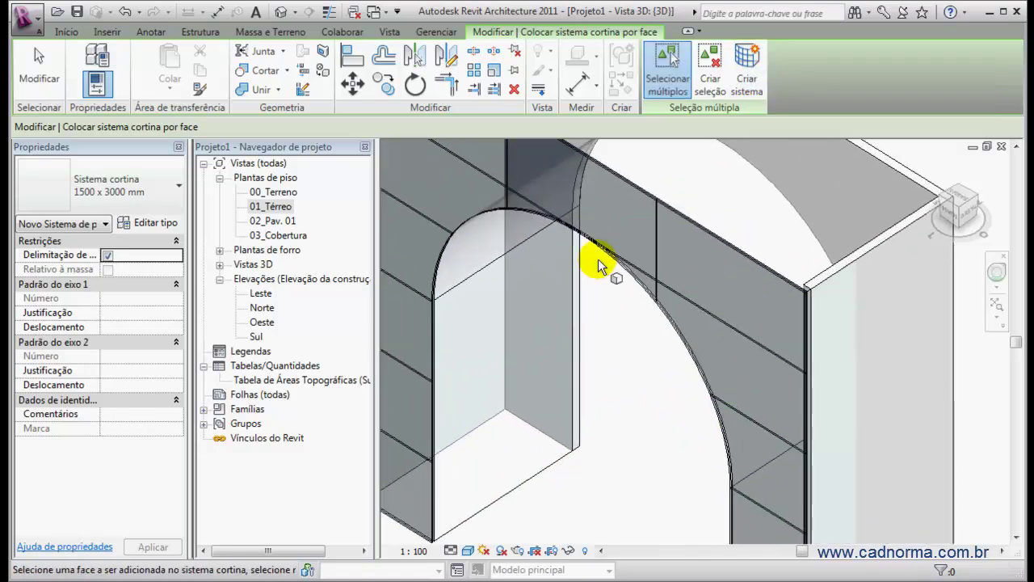
scroll(582, 339, "down", 2)
scroll(590, 366, "down", 3)
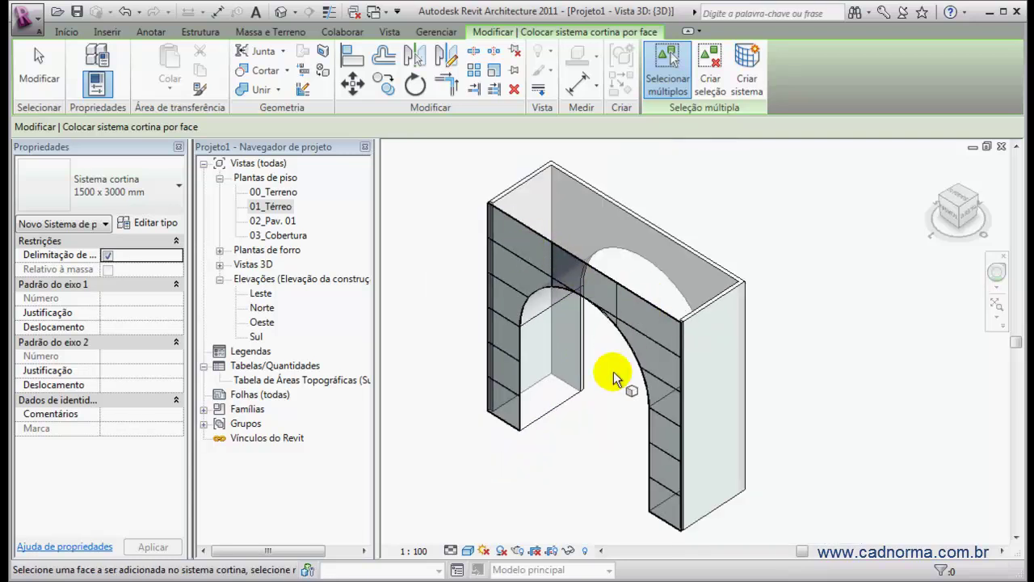
middle_click_drag(595, 385, 453, 231, "shift")
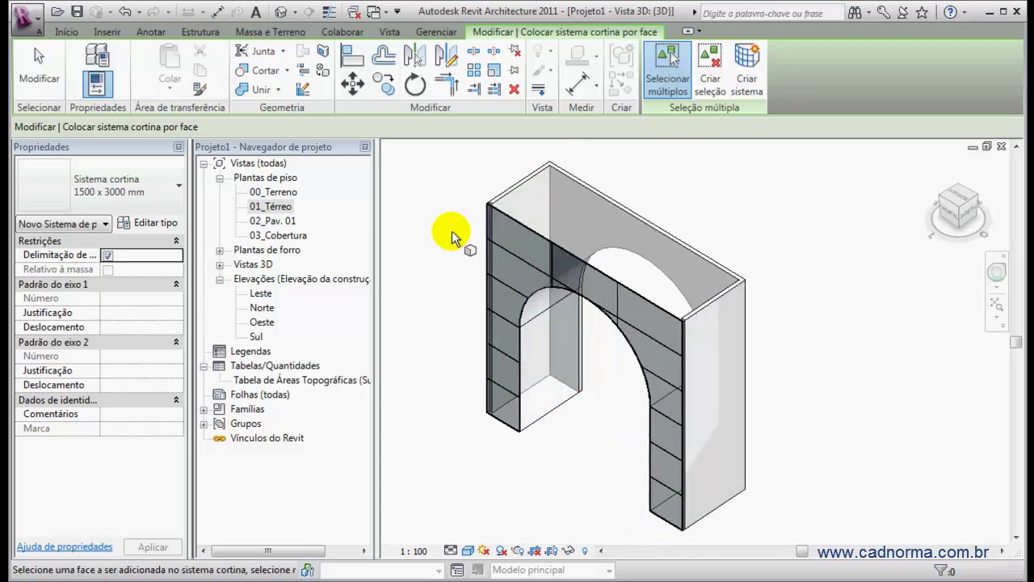
left_click(271, 30)
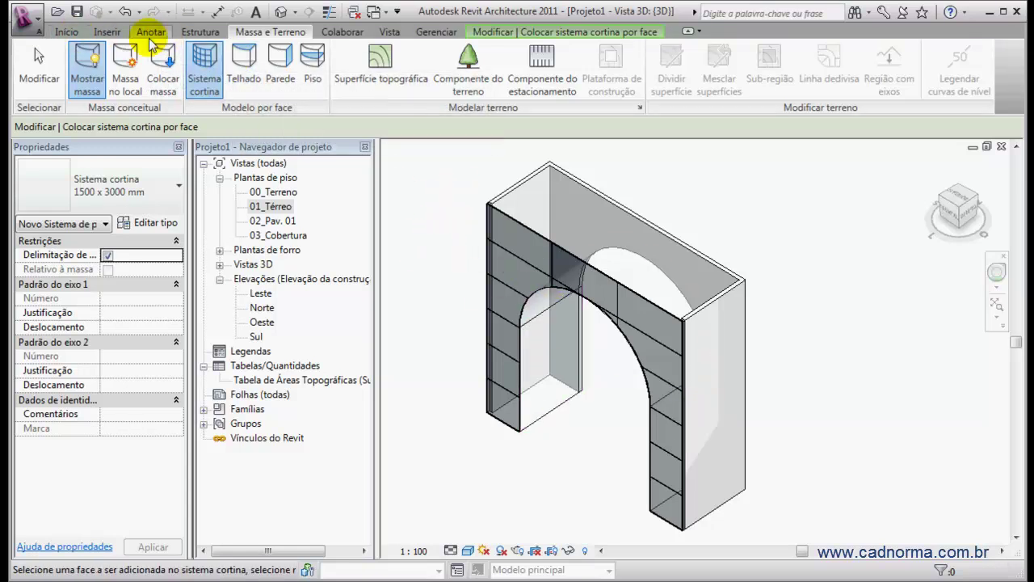
left_click(108, 32)
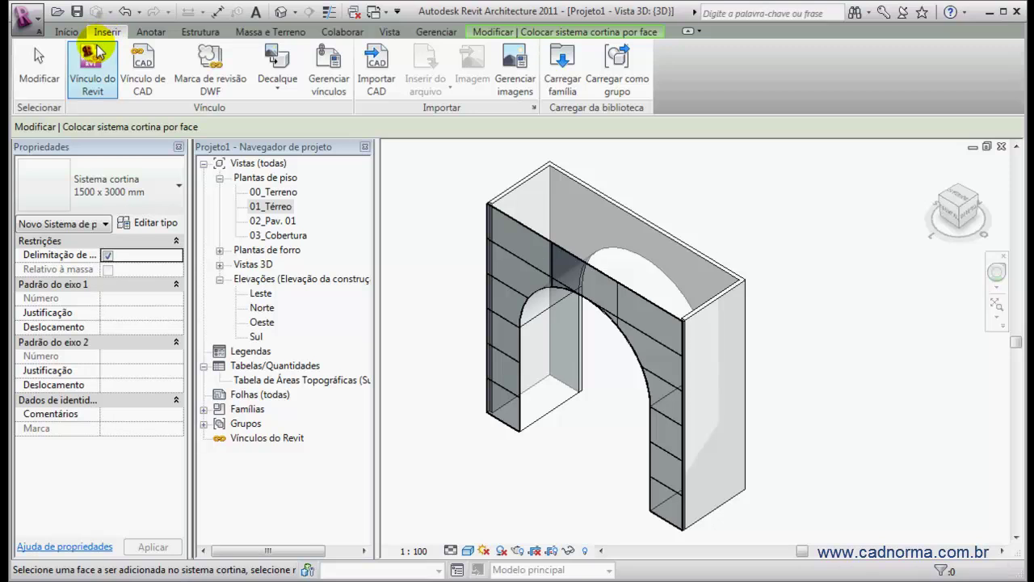
left_click(65, 32)
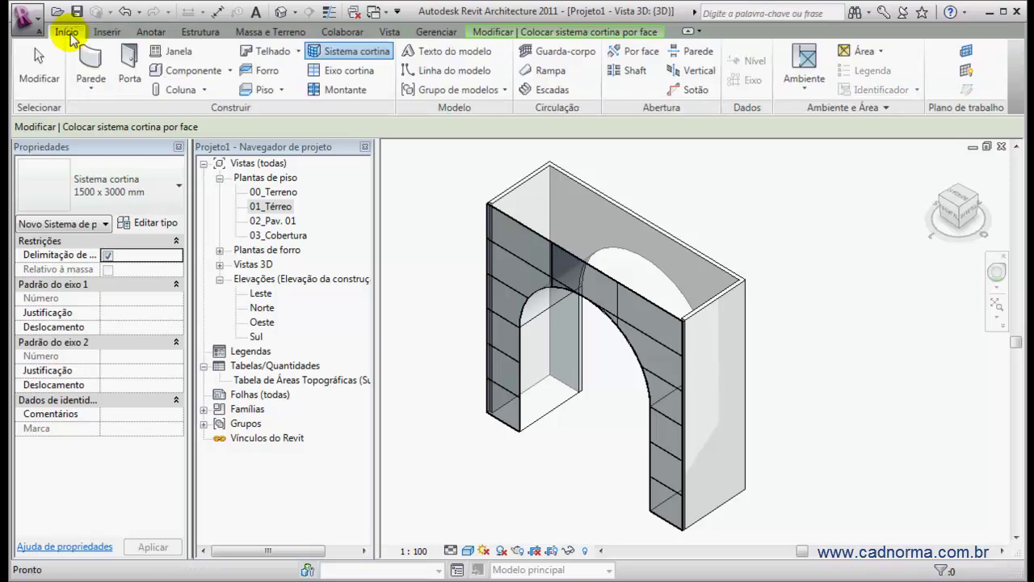
left_click(229, 70)
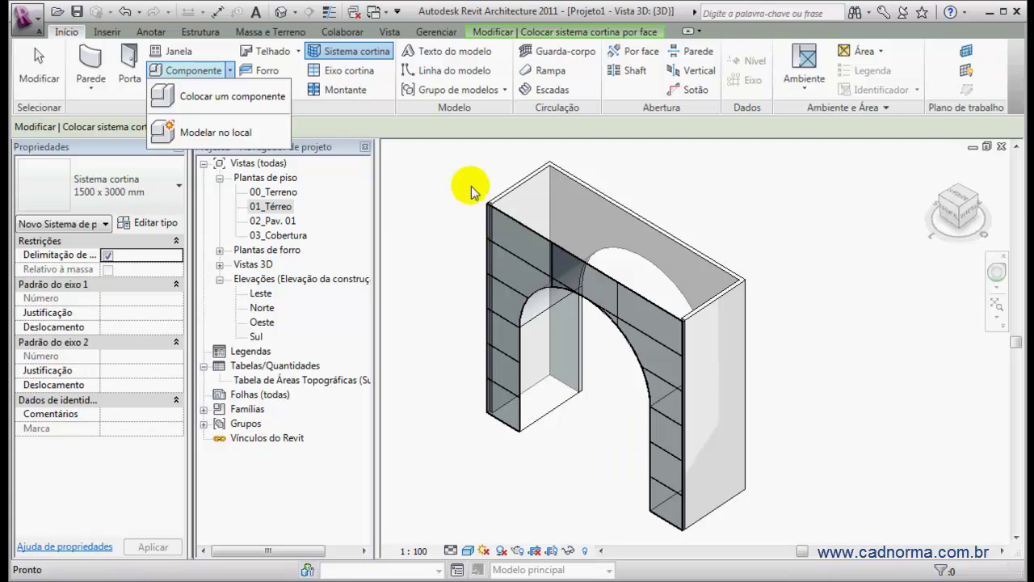
left_click(272, 31)
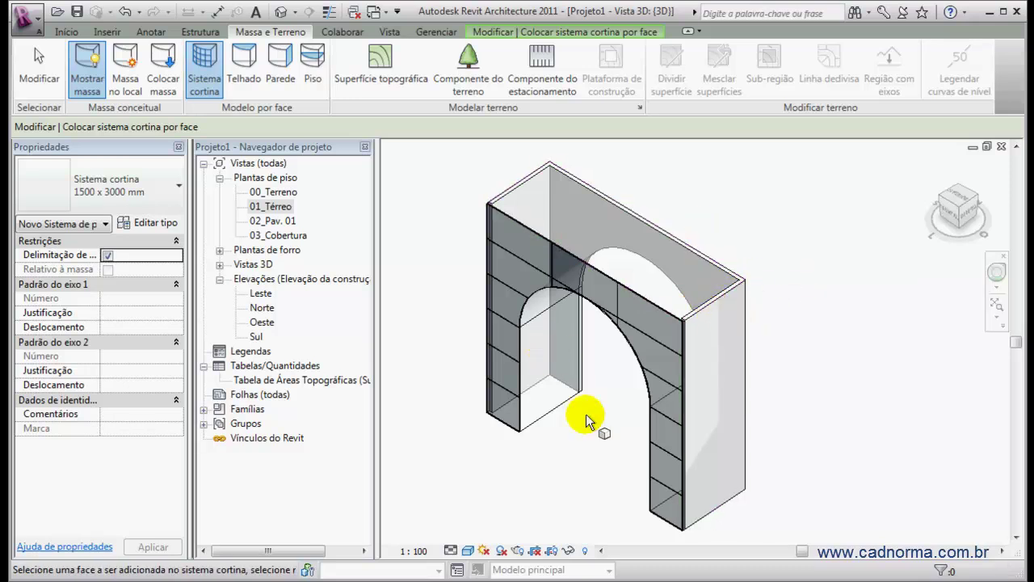
- End the curtain system placement and delete the whole arch mass together with its walls and curtain system
left_click(37, 69)
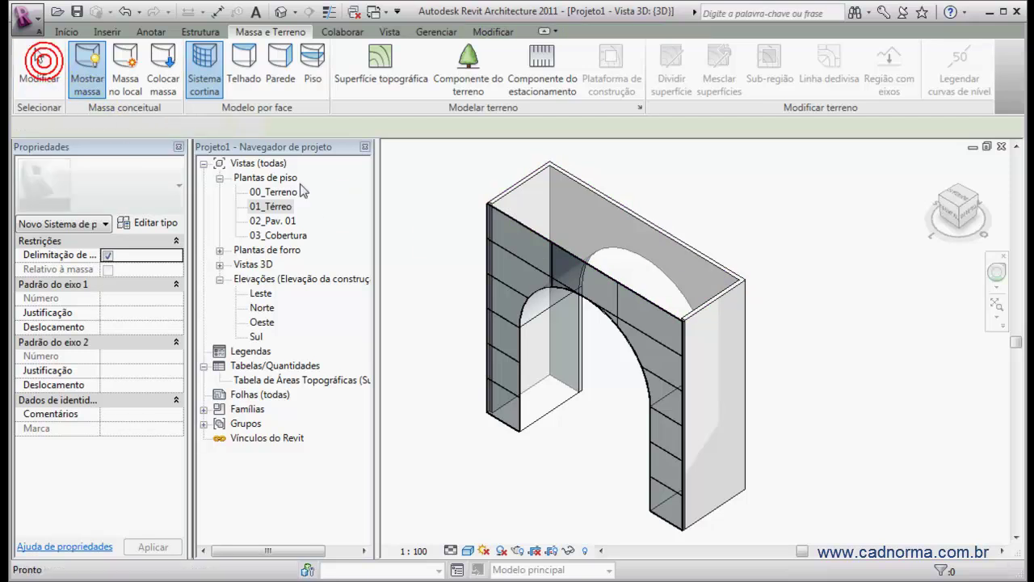
left_click_drag(798, 167, 455, 547)
key("Delete")
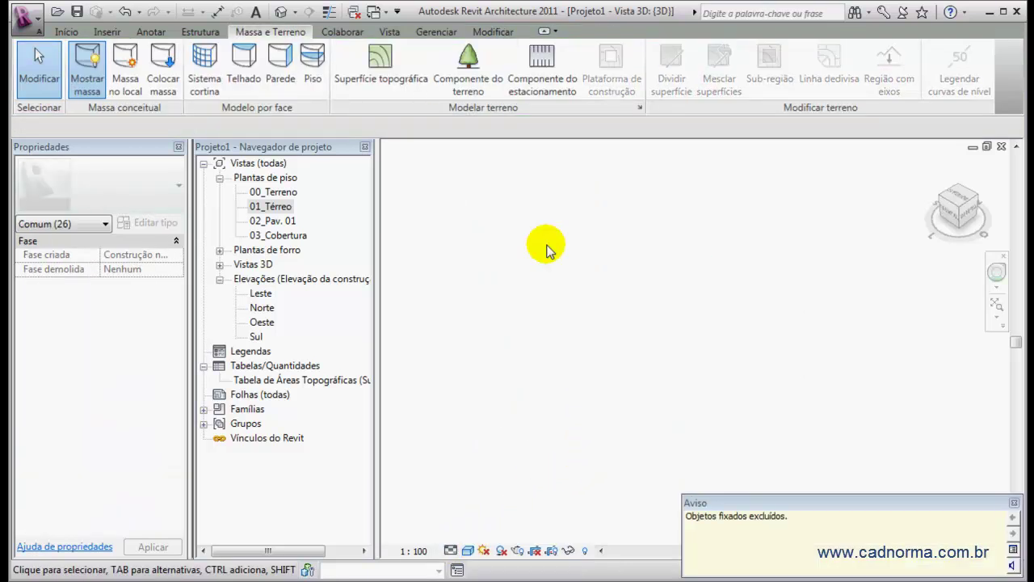
left_click(1015, 502)
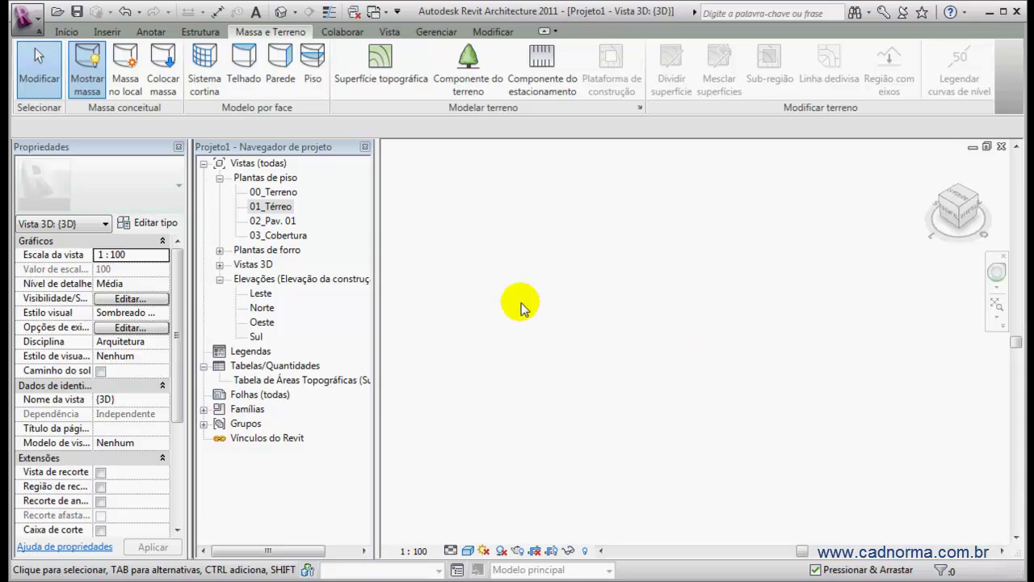
left_click(123, 79)
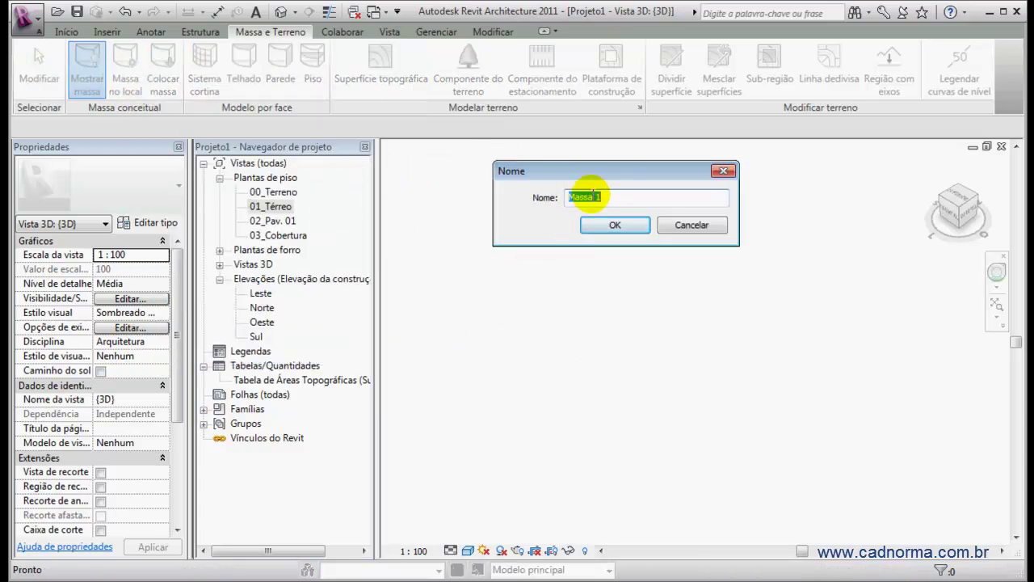
left_click_drag(619, 167, 779, 209)
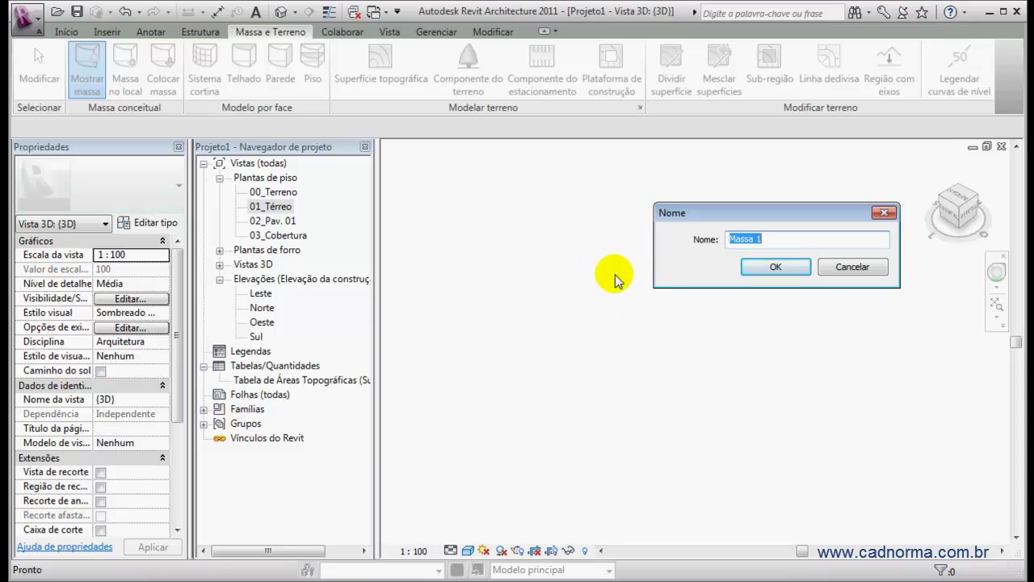
left_click(772, 268)
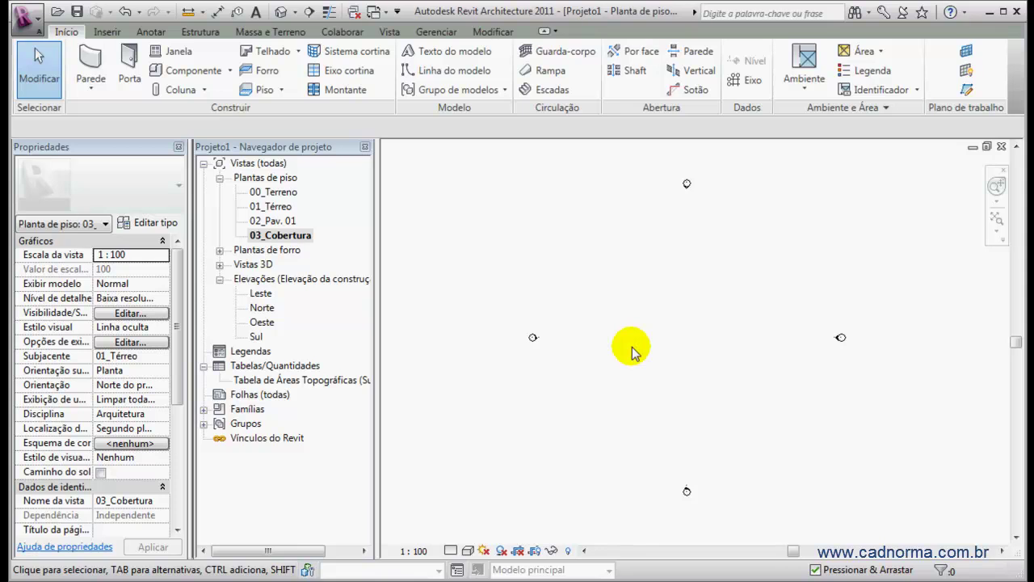
- Draw a short vertical grid line between the four elevation markers in the 03_Cobertura floor plan
left_click(268, 32)
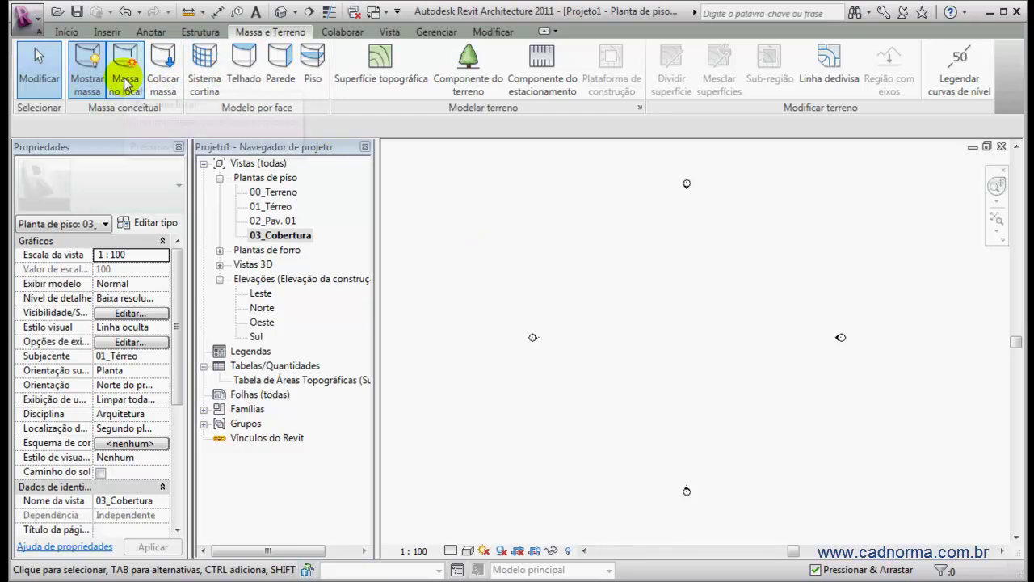
left_click(66, 32)
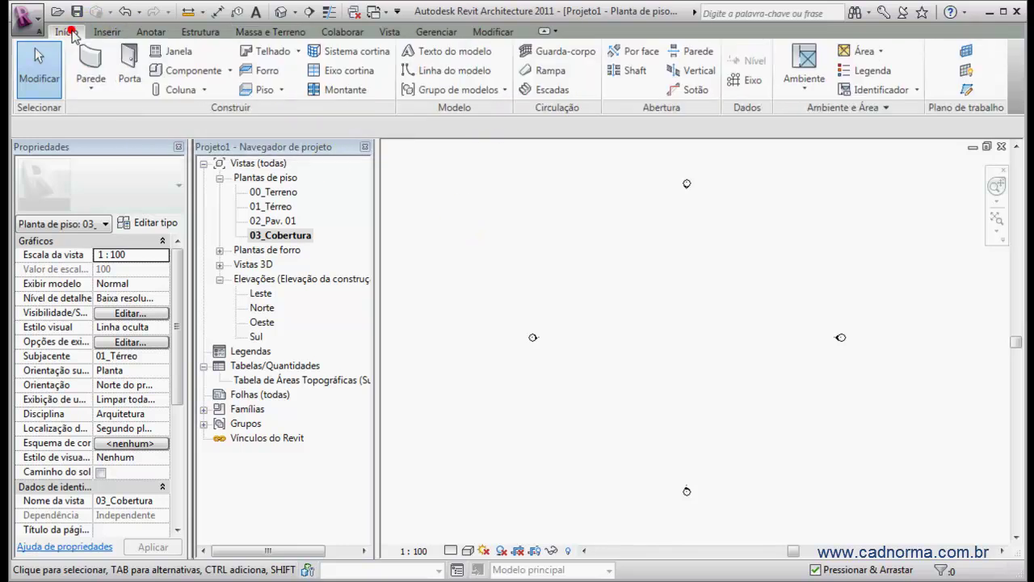
left_click(747, 83)
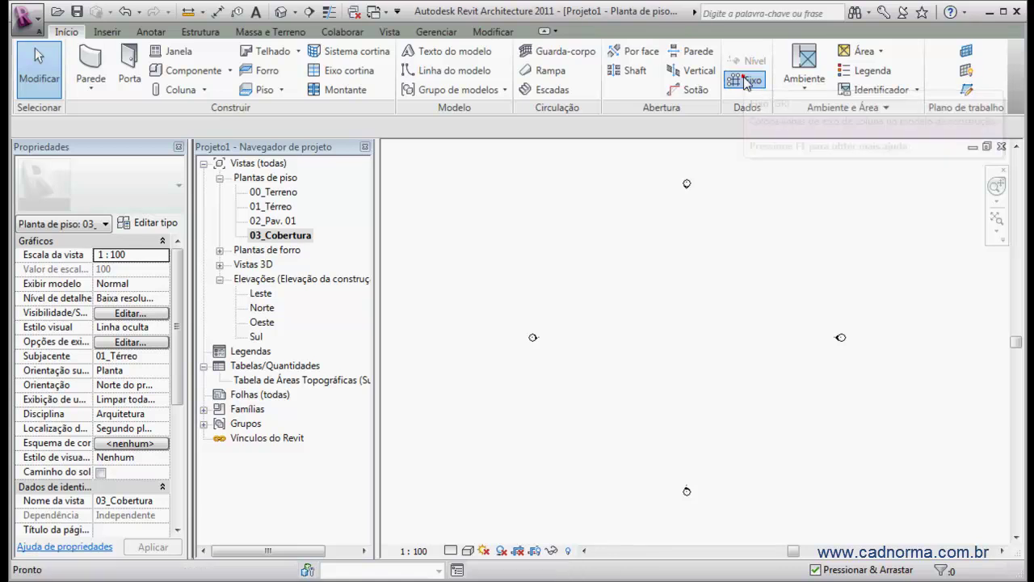
left_click(593, 376)
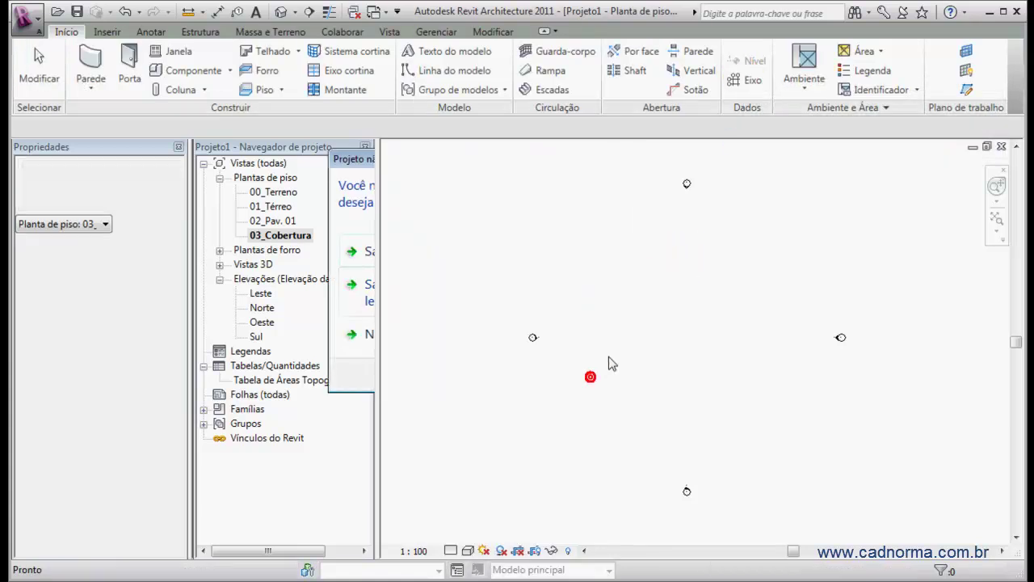
left_click(677, 380)
left_click(676, 305)
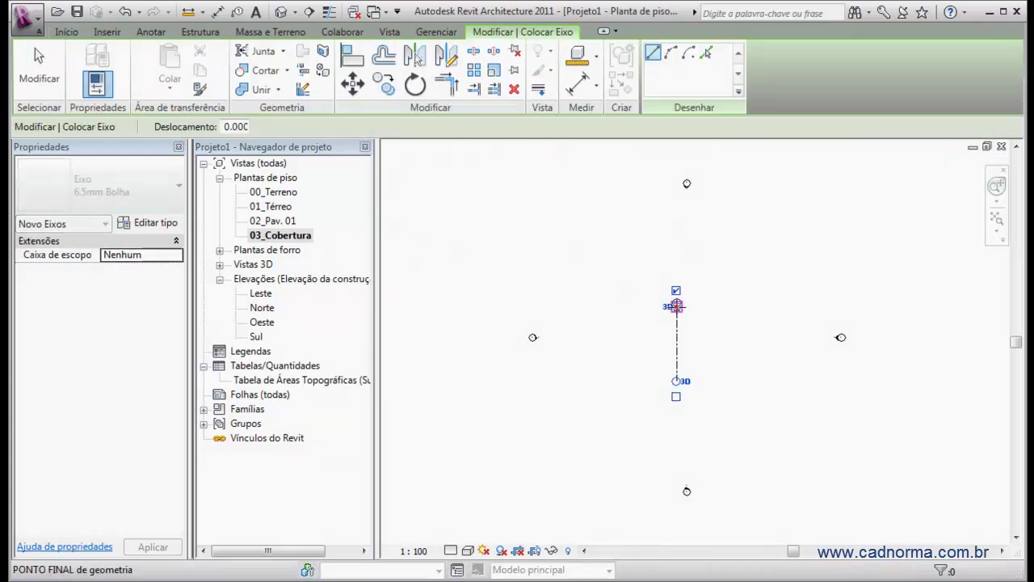
left_click(46, 79)
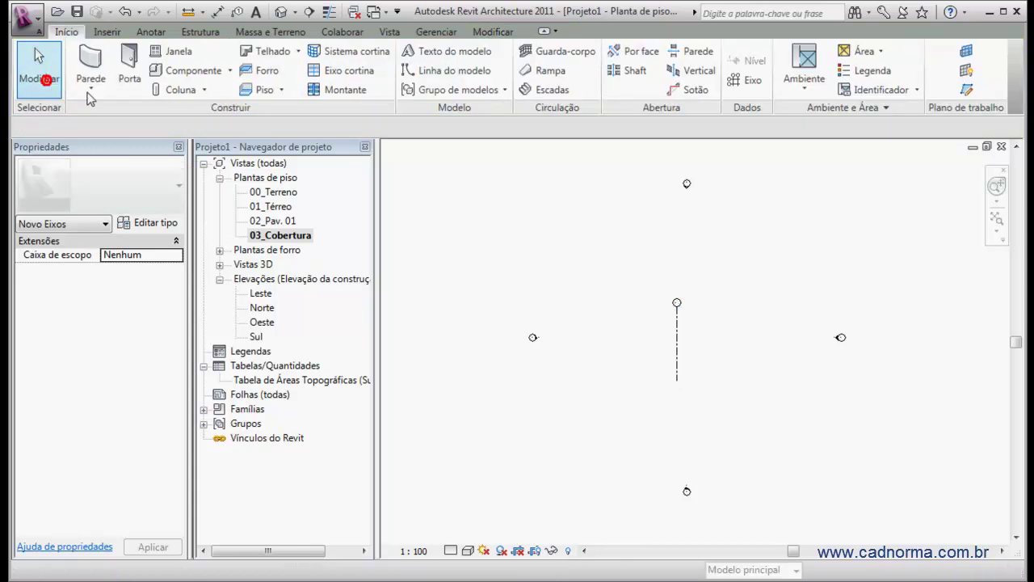
- Open the 01_Térreo floor plan and bring the vertical grid line into close view for mass modelling
double_click(275, 208)
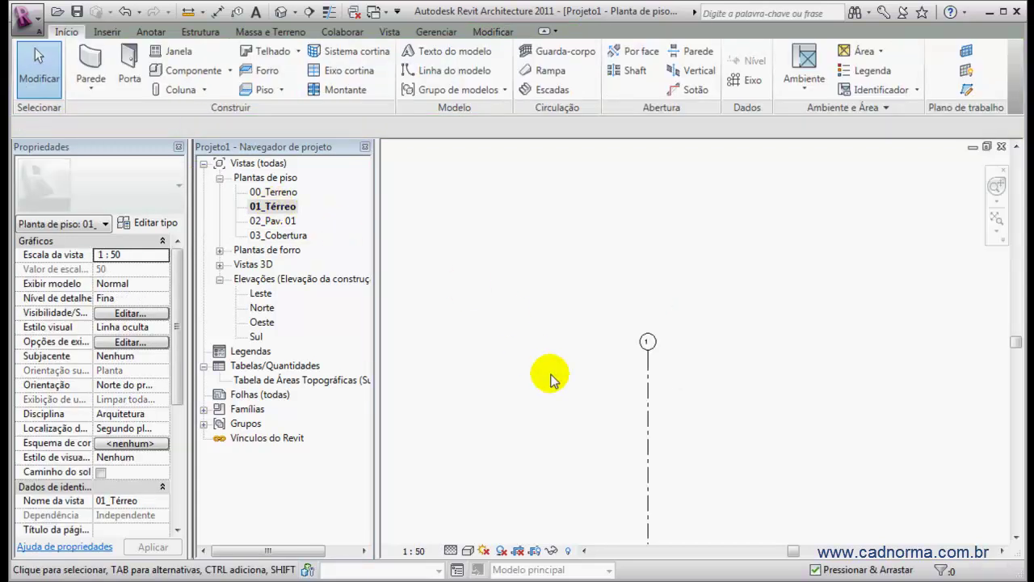
scroll(608, 343, "up", 4)
middle_click_drag(632, 390, 593, 411)
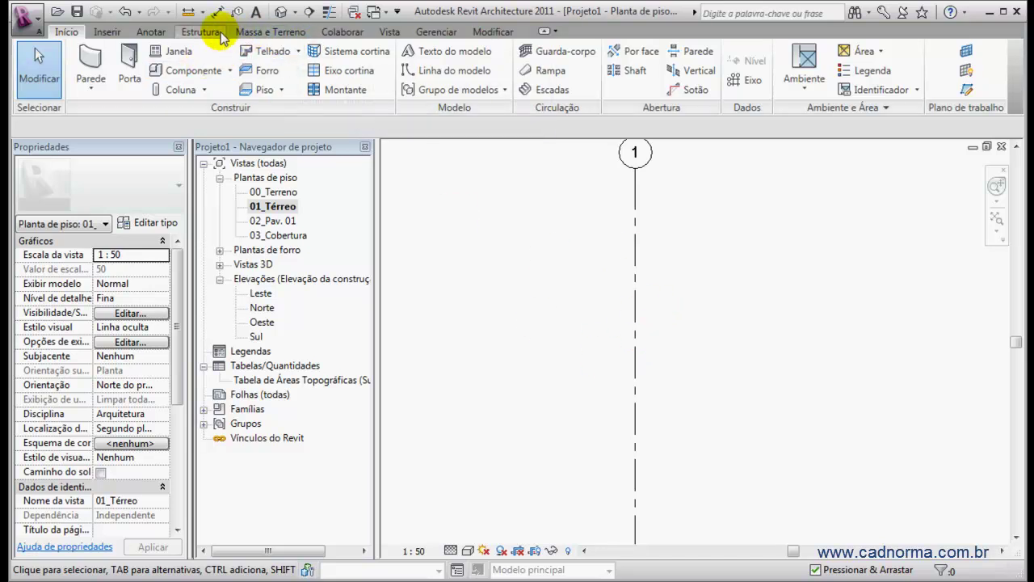
left_click(279, 32)
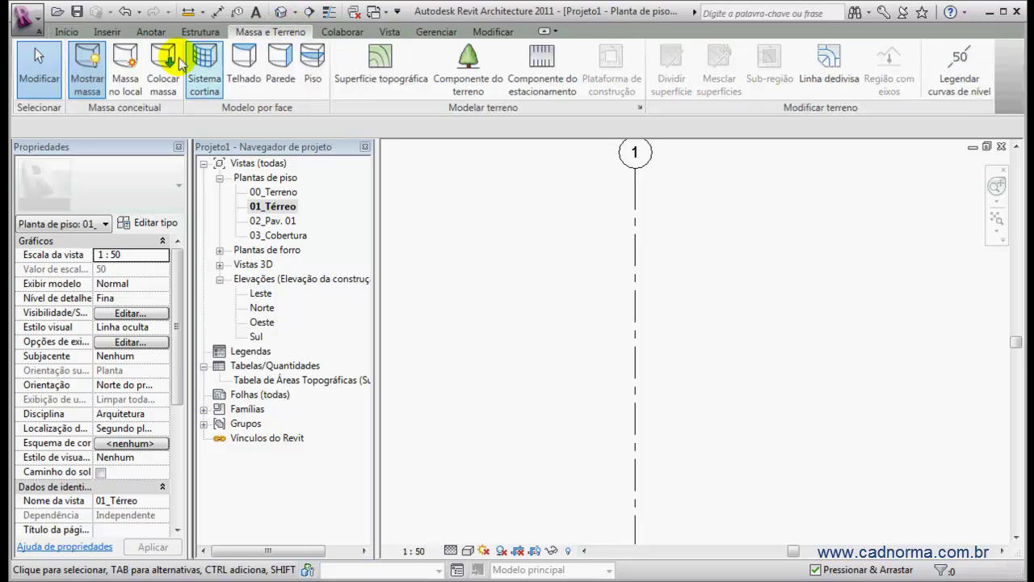
- Start an in-place mass named Massa 1 and draw a 2.5 x 5 m rectangle starting on grid line 1 in 01_Térreo
left_click(125, 71)
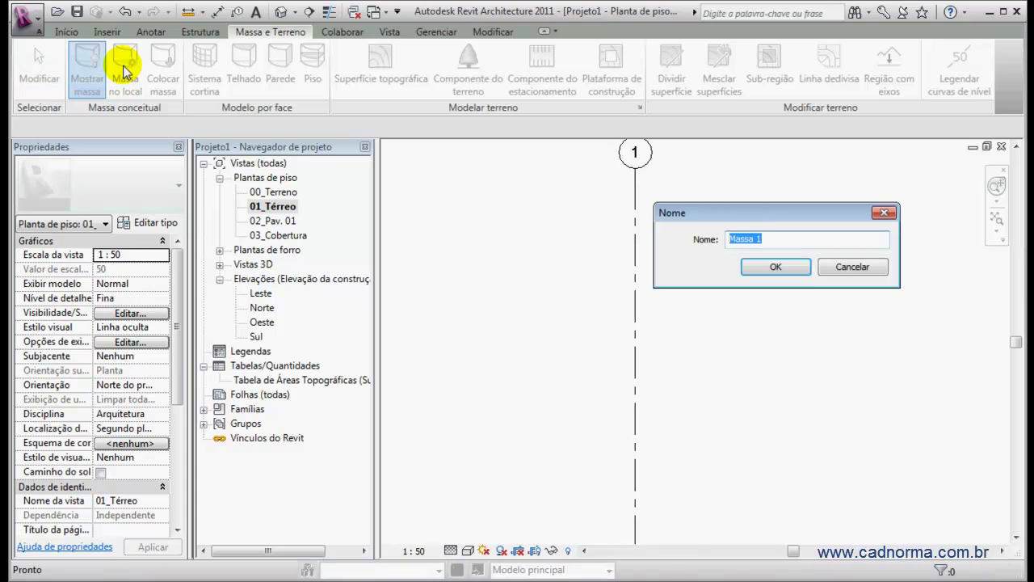
left_click(759, 268)
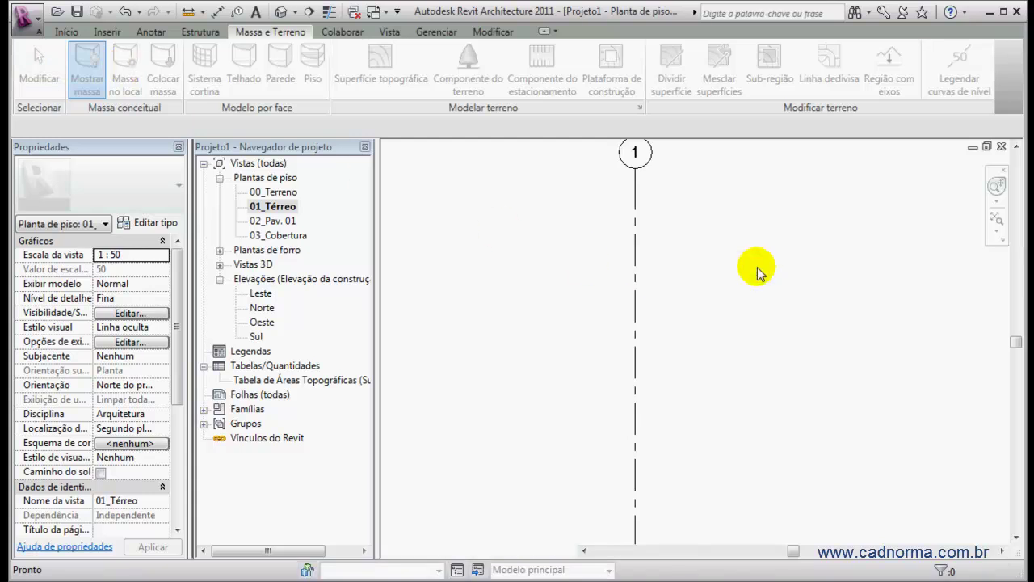
key("l")
key("i")
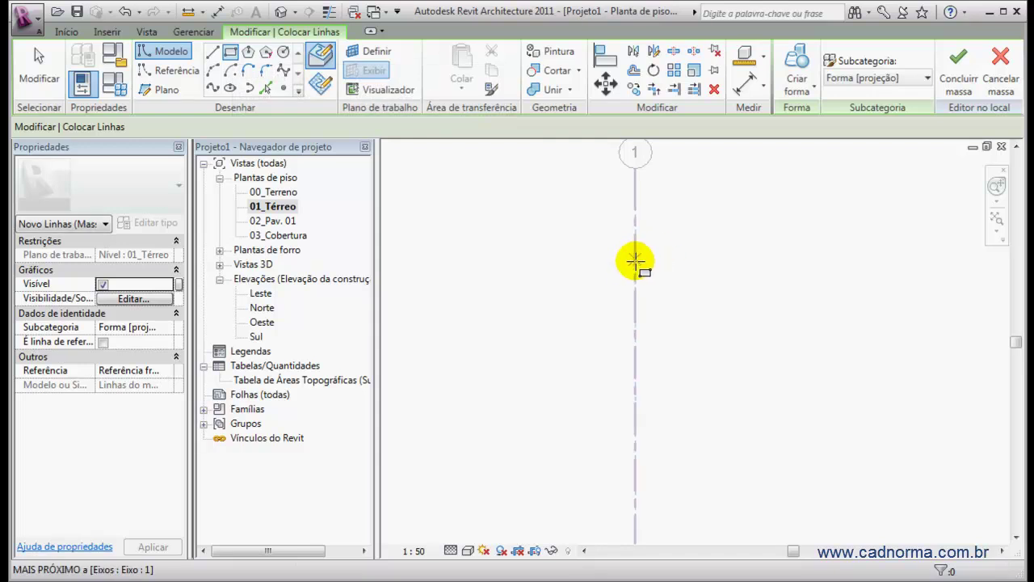
left_click(635, 260)
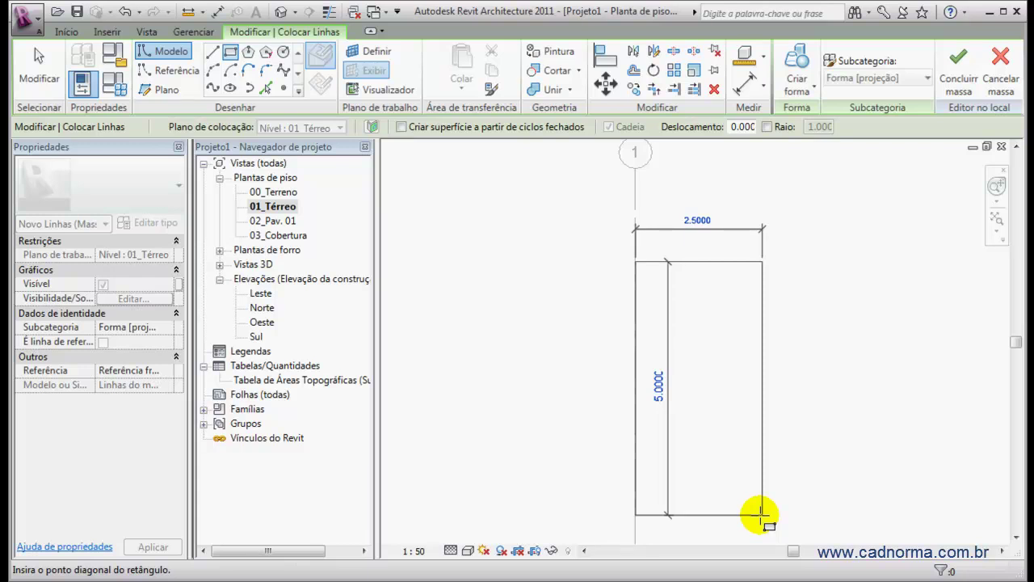
left_click(760, 513)
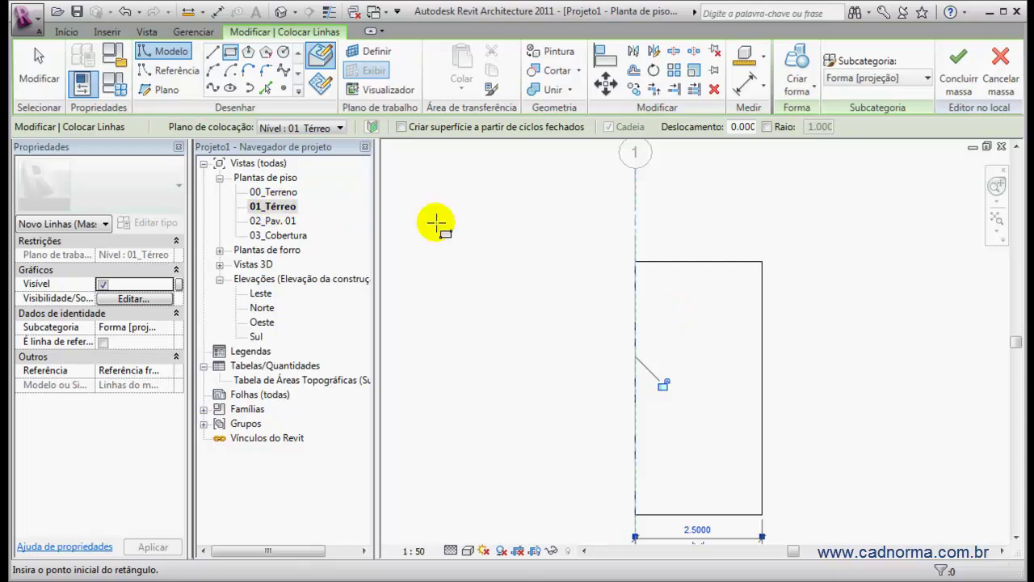
- In the 03_Cobertura floor plan, draw a narrower 5 m long rectangle over the base rectangle, starting at its corner on the grid line
double_click(270, 235)
scroll(686, 339, "up", 5)
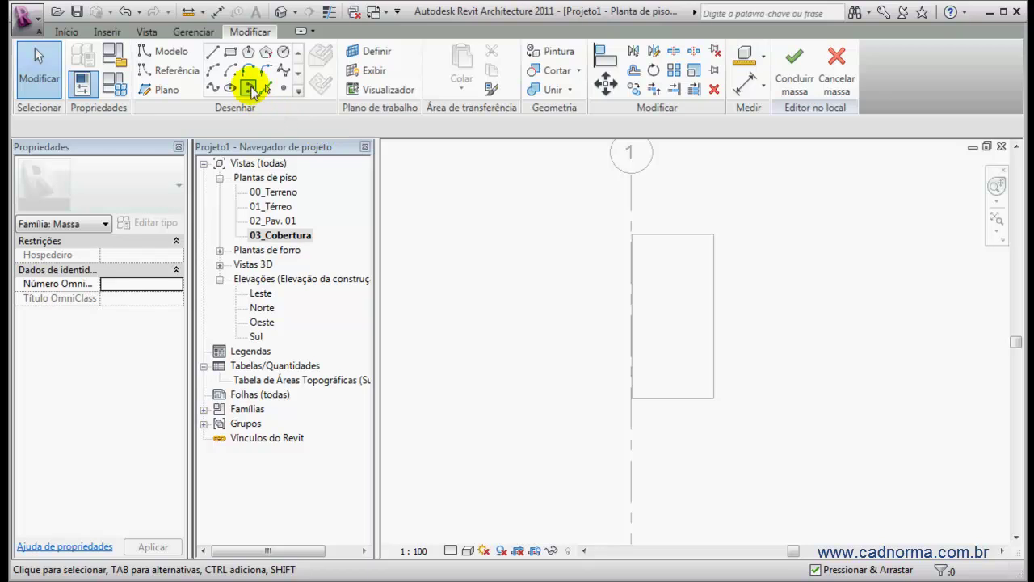
left_click(230, 53)
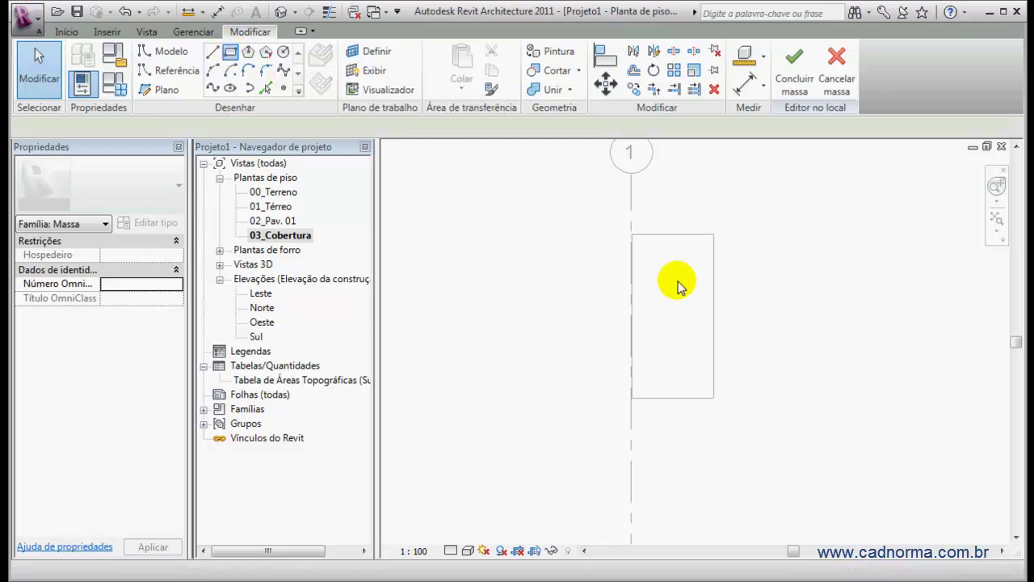
left_click(631, 236)
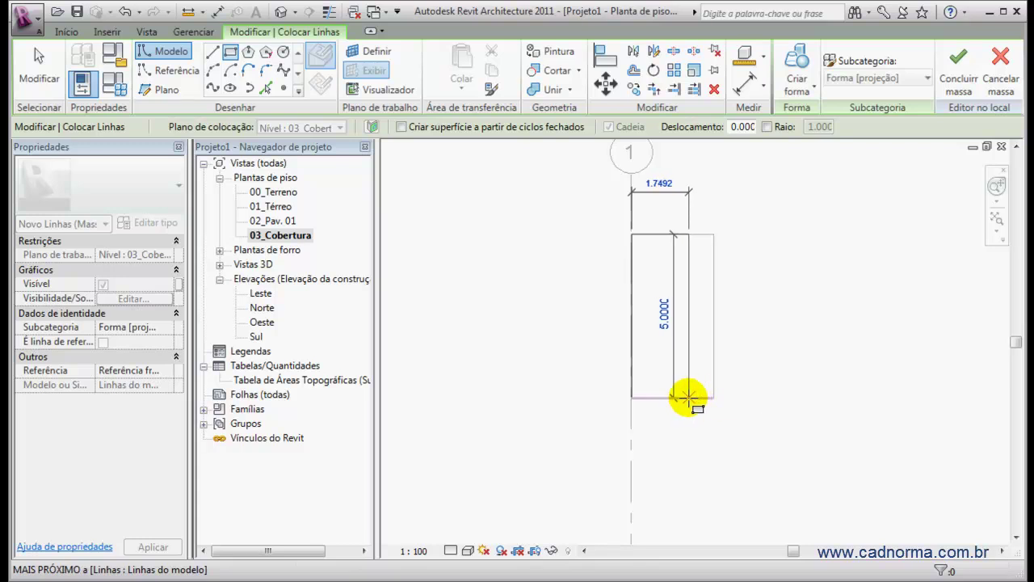
left_click(683, 397)
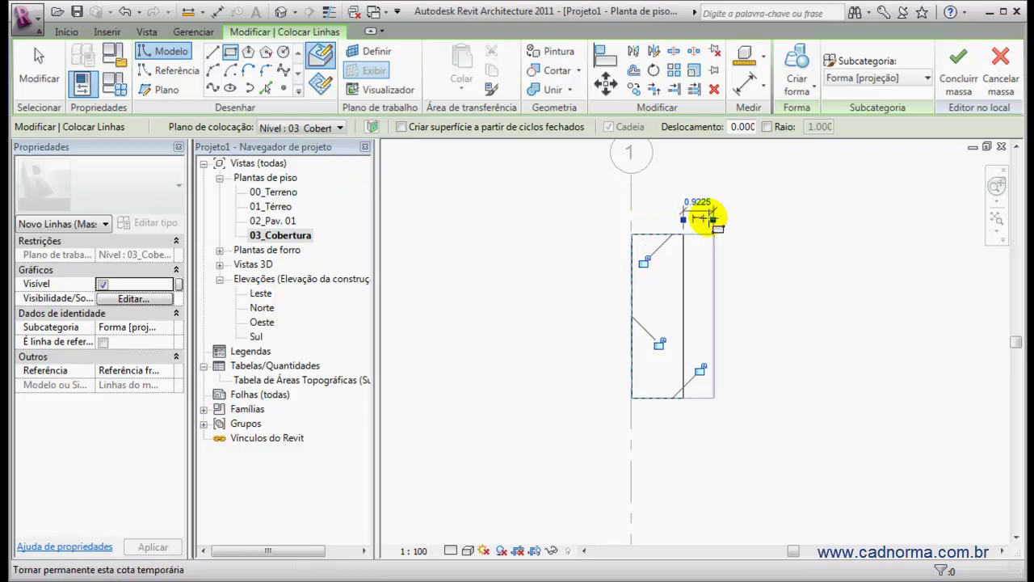
- Set the distance between the far long sides of the upper and base rectangles to 0.5 m and finish drawing lines
left_click(700, 200)
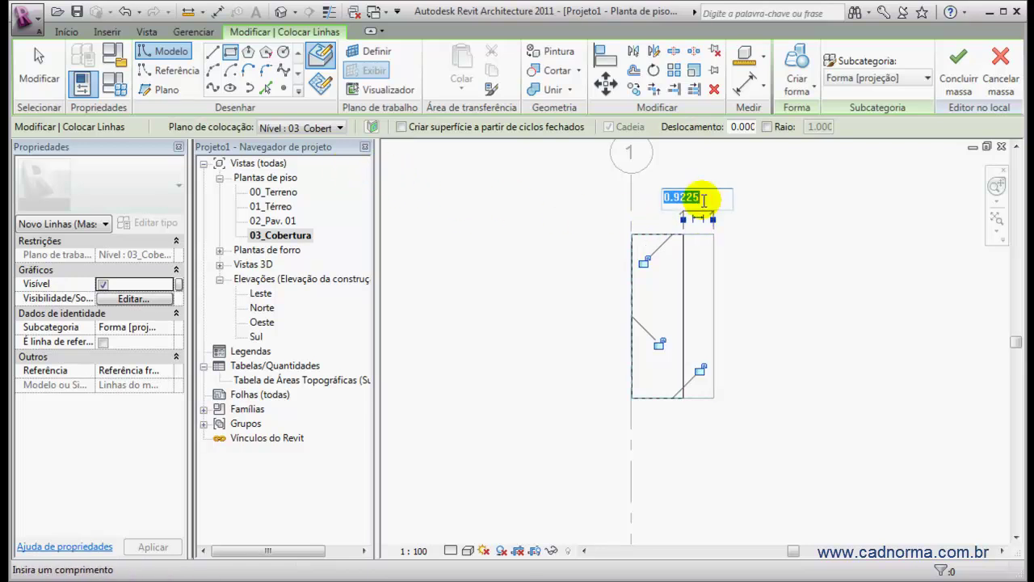
key("Return")
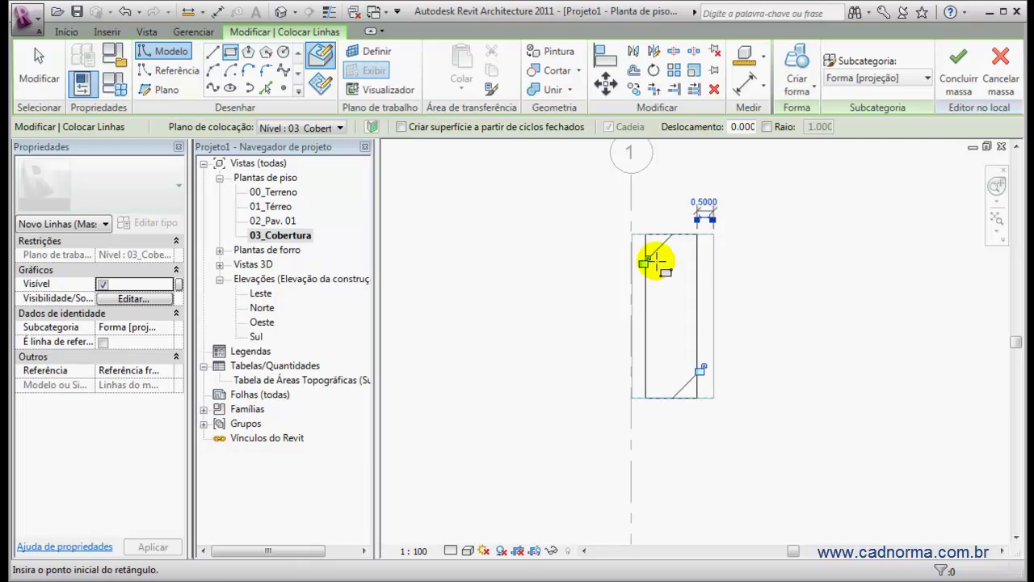
left_click(39, 68)
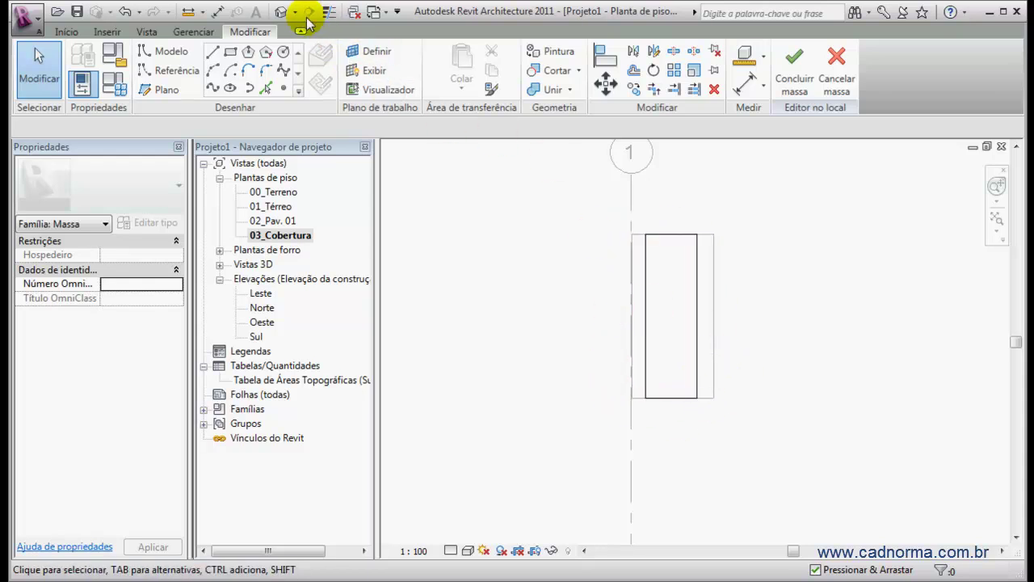
- Create a solid form from the upper and base rectangles in the 3D view, and undo that form
left_click(280, 12)
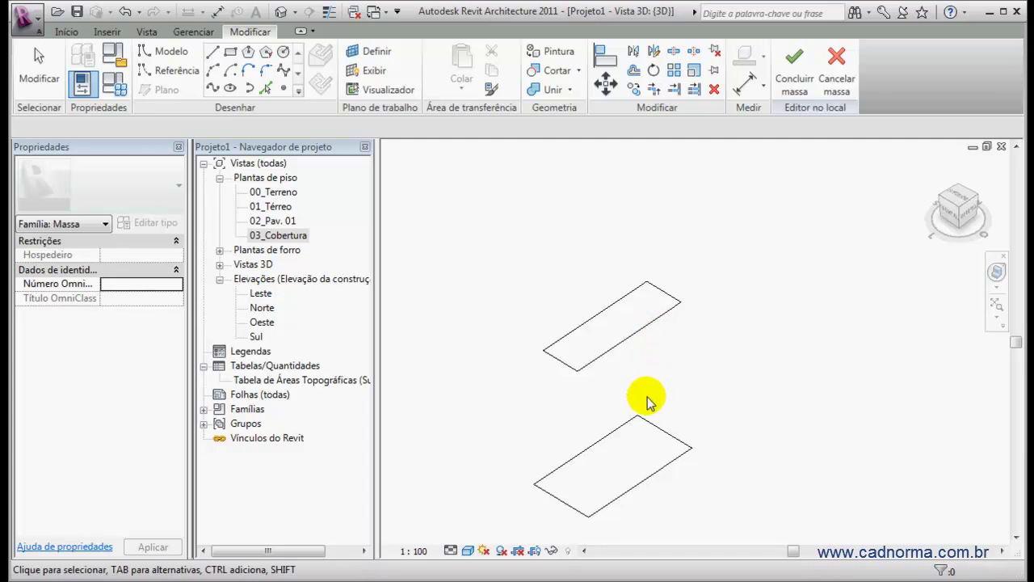
middle_click_drag(633, 407, 808, 346, "shift")
middle_click_drag(688, 363, 730, 364, "shift")
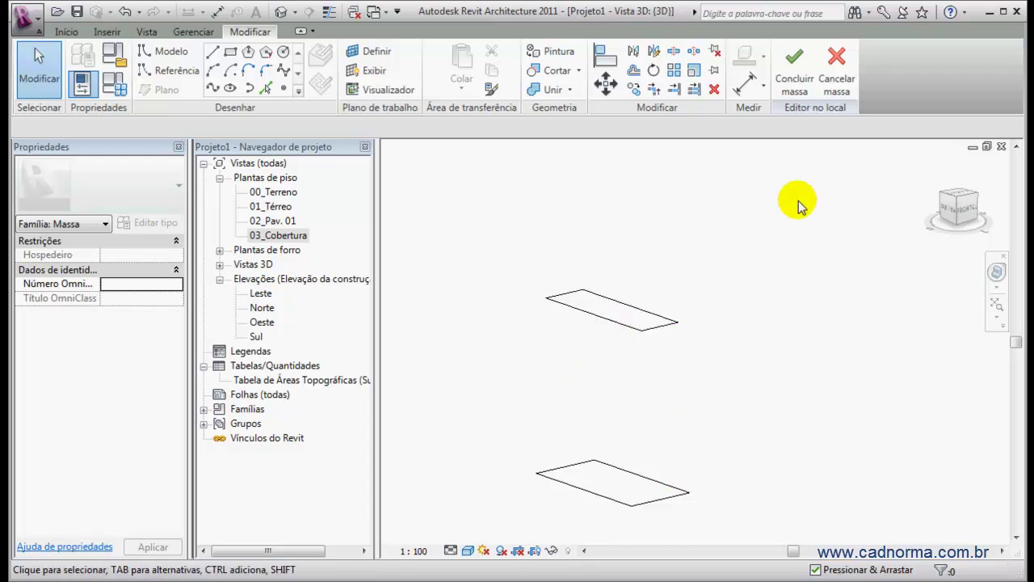
left_click_drag(792, 205, 490, 519)
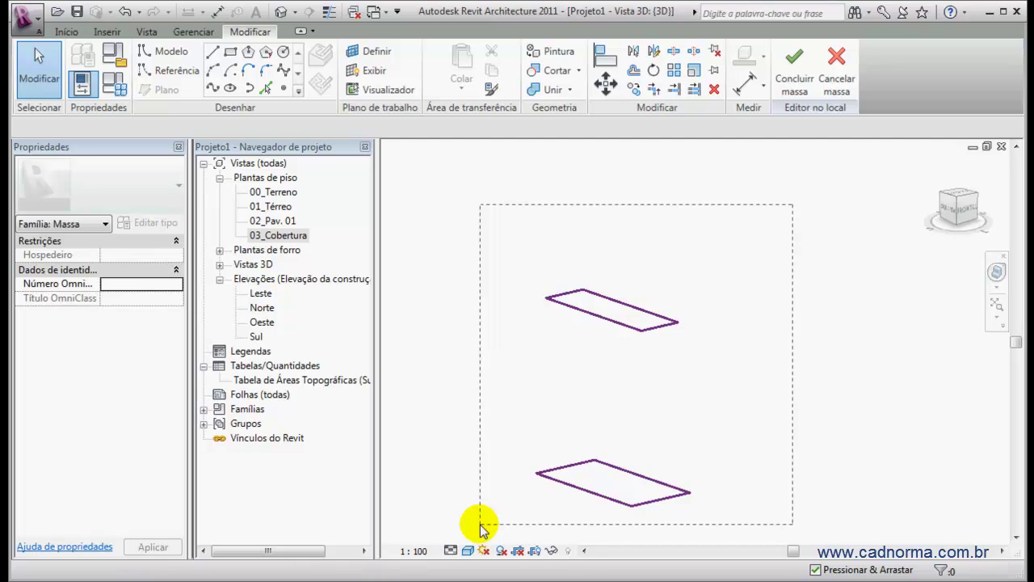
left_click_drag(477, 515, 477, 515)
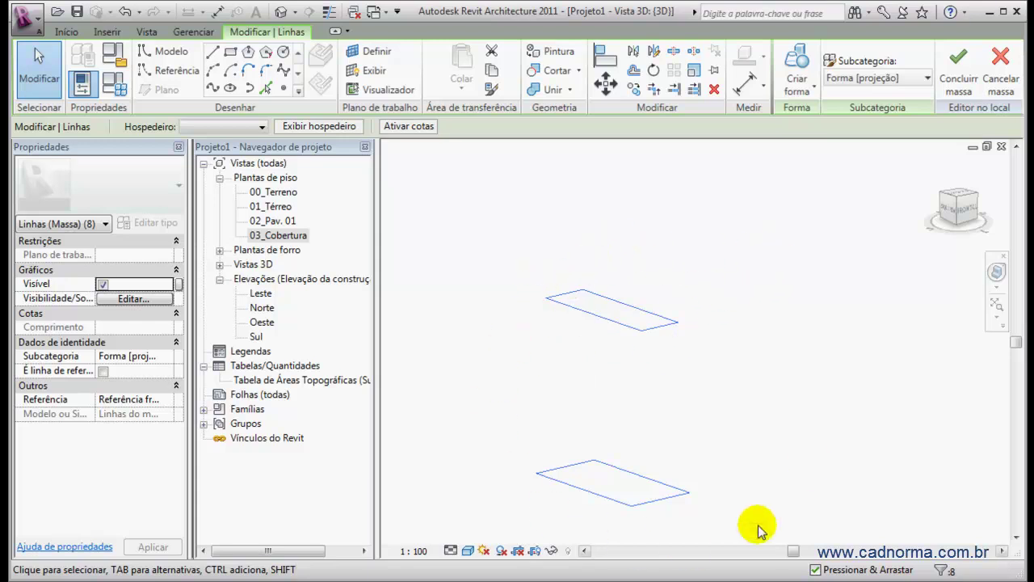
left_click(798, 63)
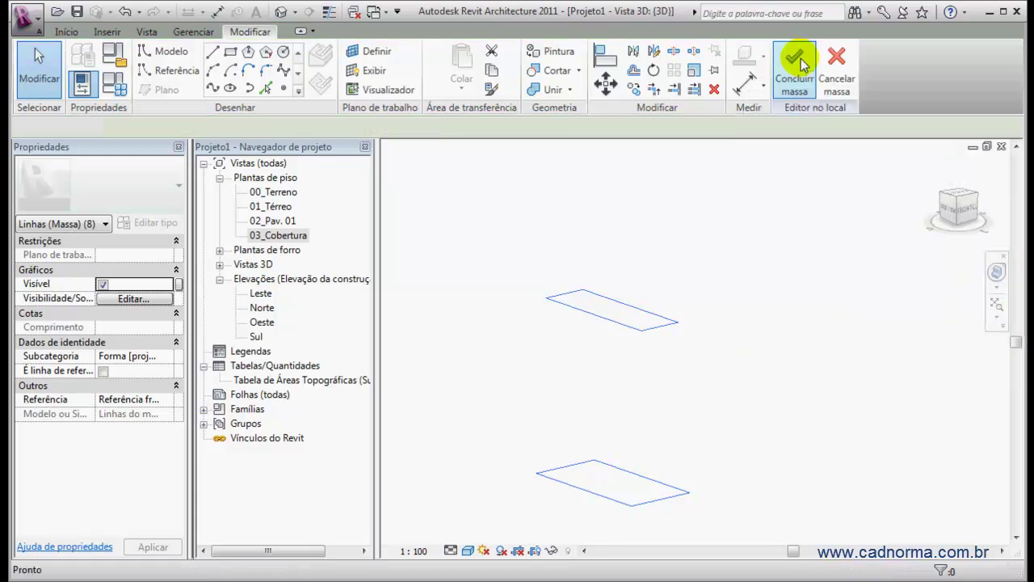
middle_click_drag(699, 360, 646, 371, "shift")
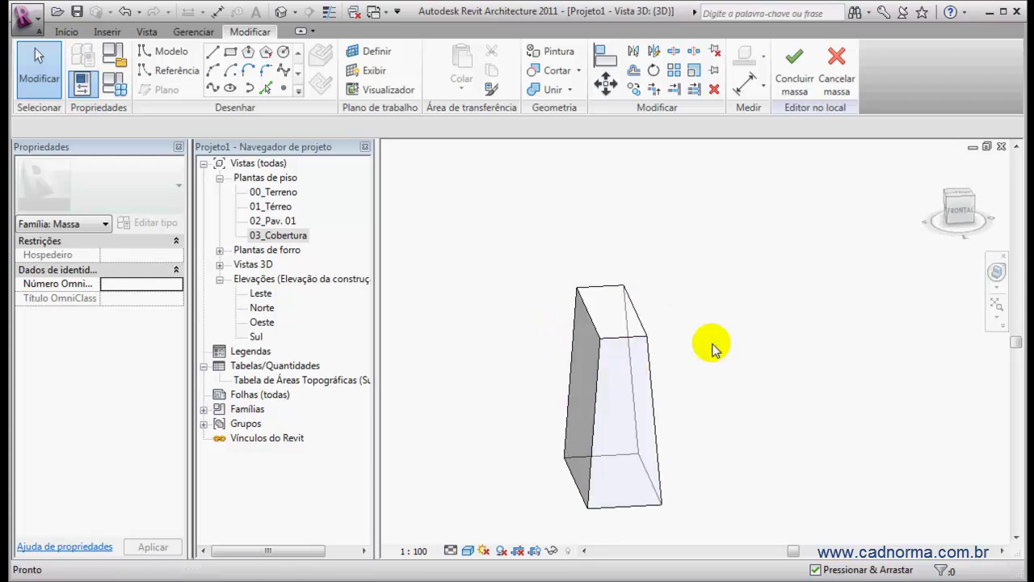
key("ctrl+z")
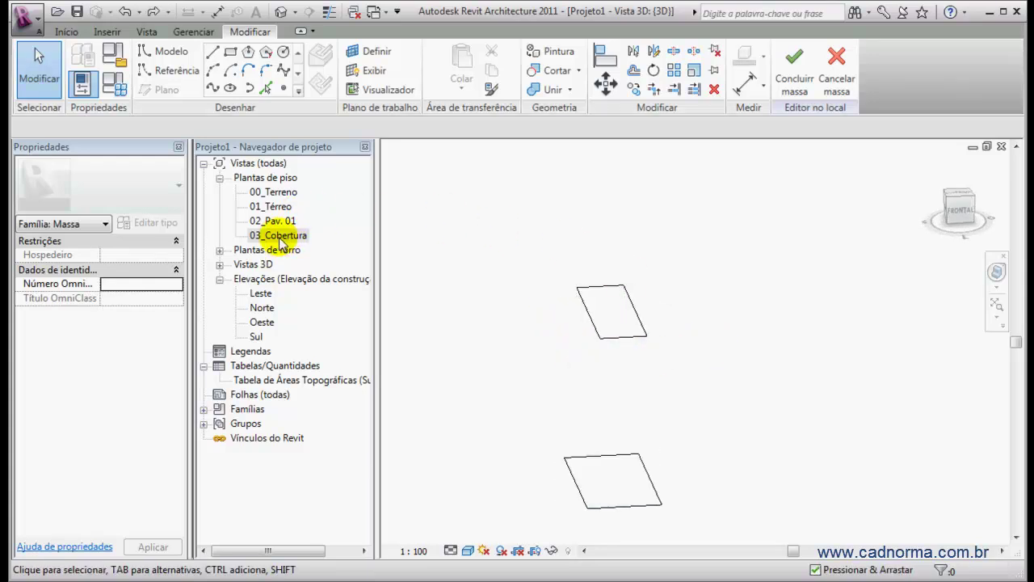
- Move the whole upper rectangle in the 03_Cobertura floor plan so that its near long side lies on grid line 1
double_click(280, 236)
scroll(707, 275, "up", 2)
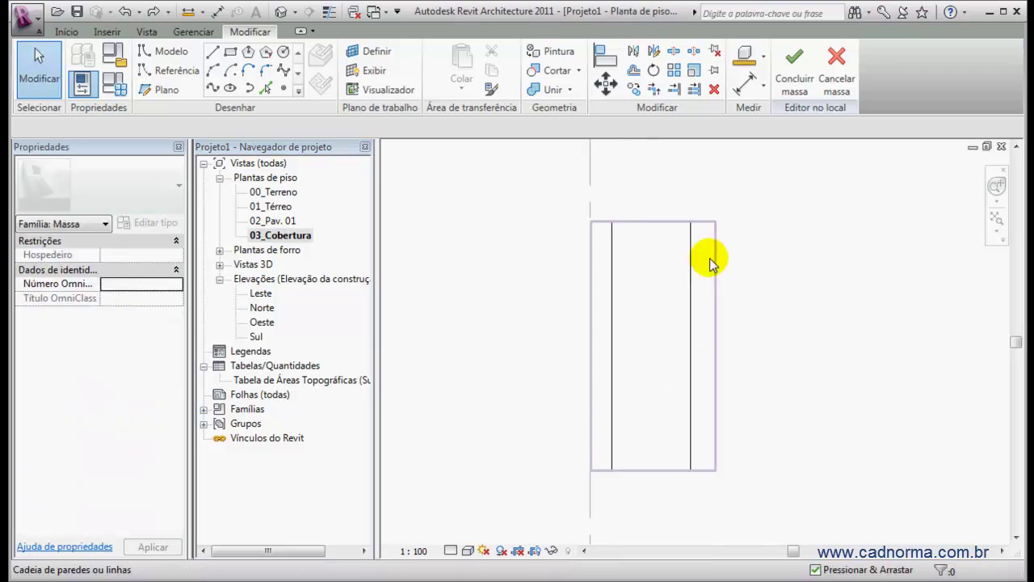
key("Tab")
left_click(609, 270)
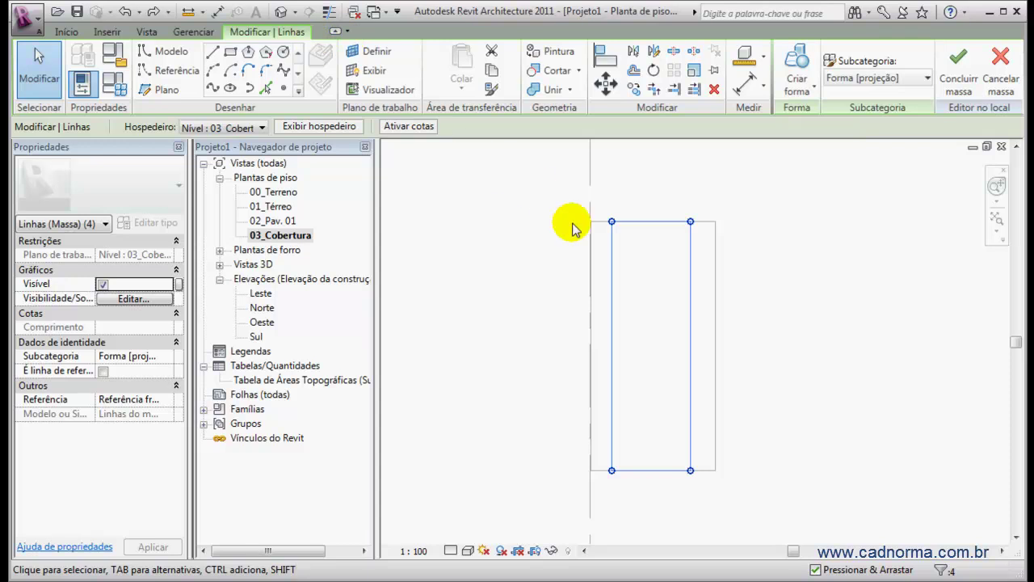
left_click_drag(612, 303, 595, 304)
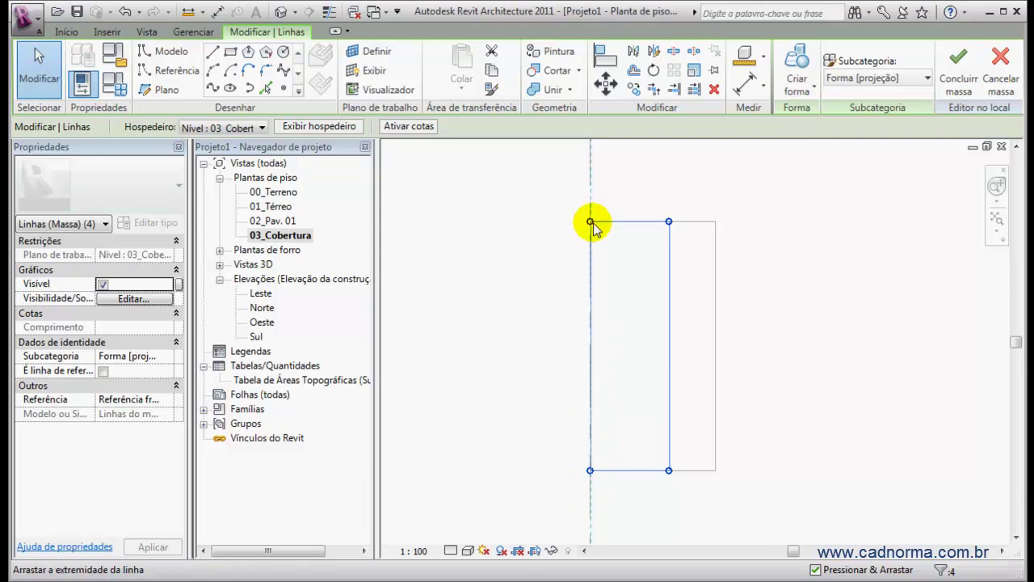
key("Tab")
left_click(683, 229)
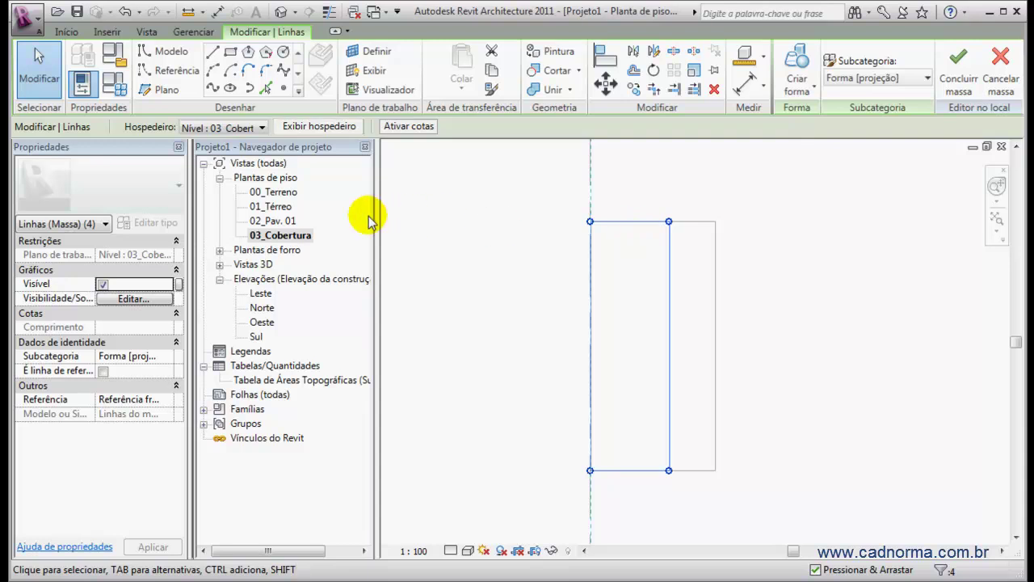
- Create a solid form from both rectangles in the 3D view and finish the in-place mass
left_click(280, 20)
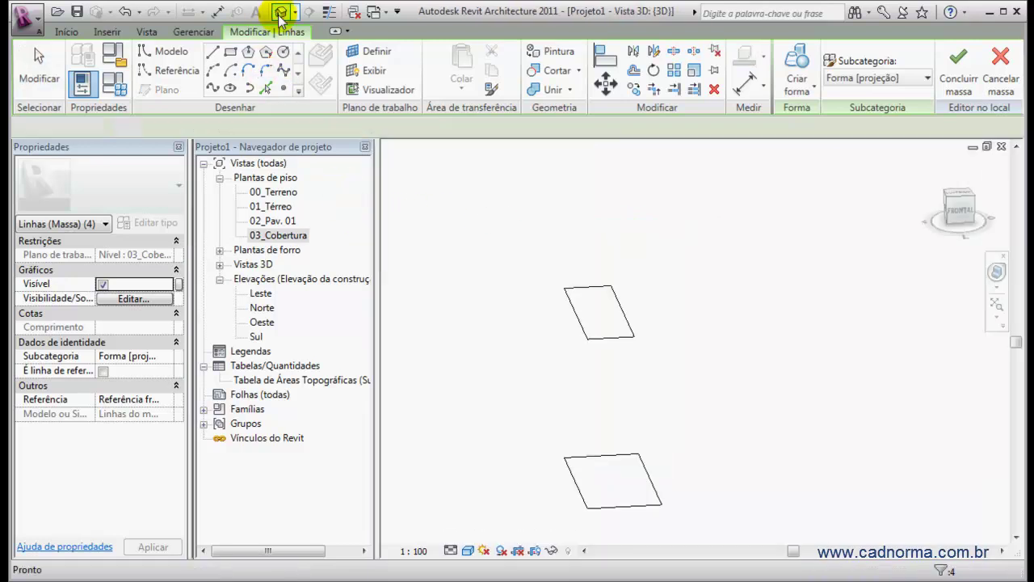
left_click(702, 237)
mouse_move(790, 203)
left_mouse_down()
mouse_move(573, 512)
mouse_move(517, 531)
left_mouse_up()
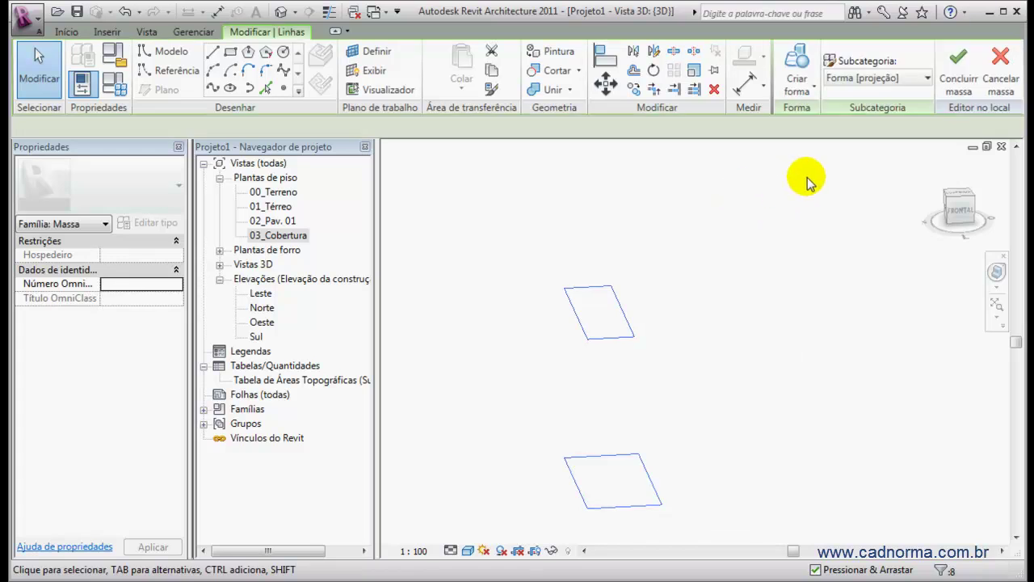
left_click(798, 65)
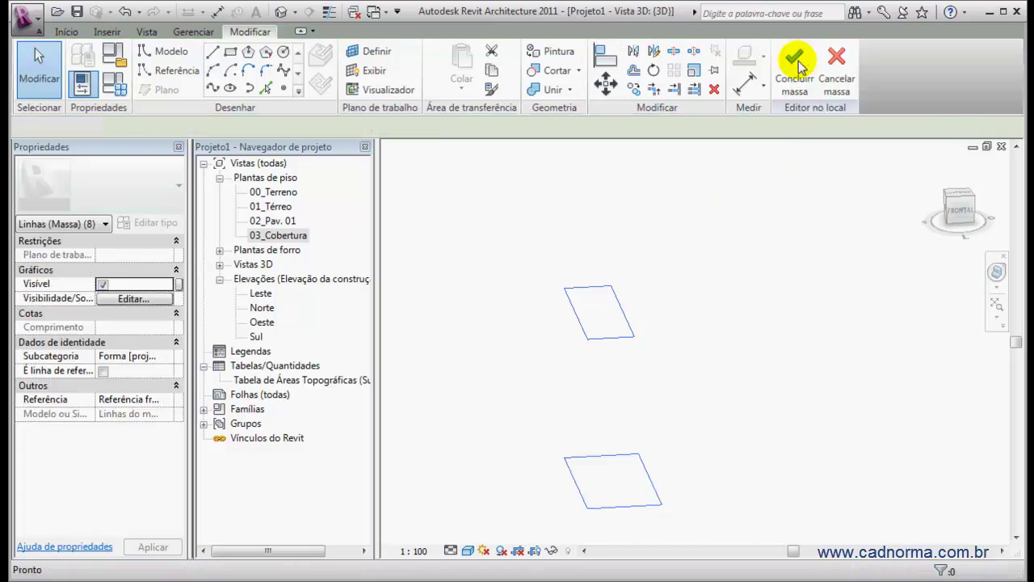
left_click(38, 89)
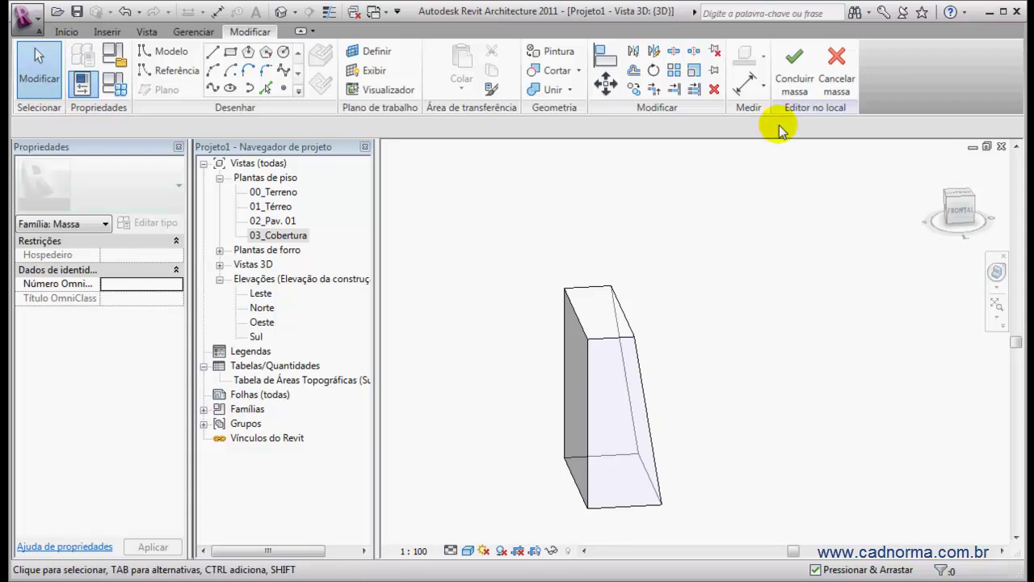
left_click(794, 83)
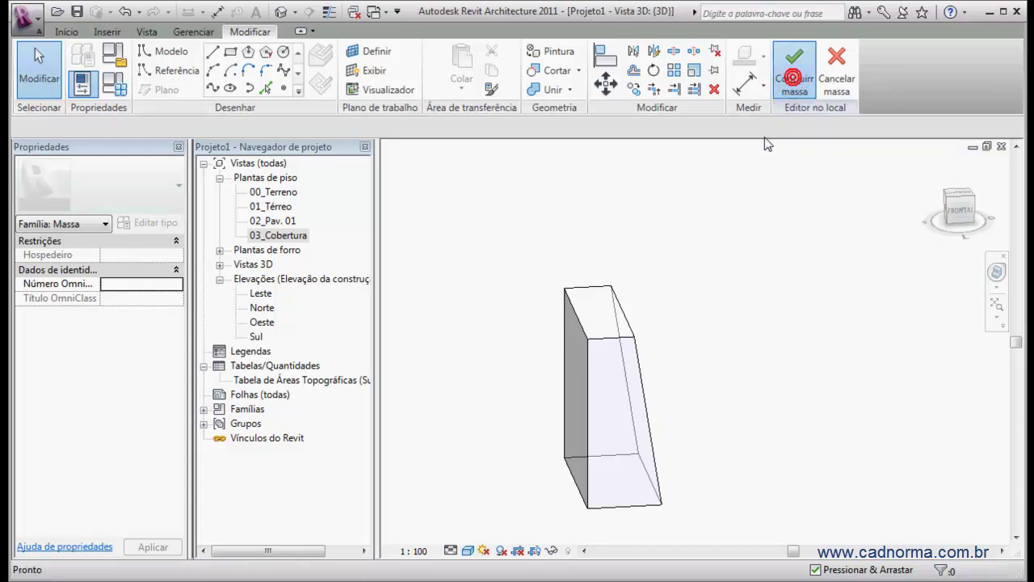
- Examine the finished mass from several angles, including its vertical and sloped faces
left_click(685, 347)
middle_click_drag(642, 388, 675, 342, "shift")
scroll(630, 309, "up", 2)
scroll(631, 308, "down", 3)
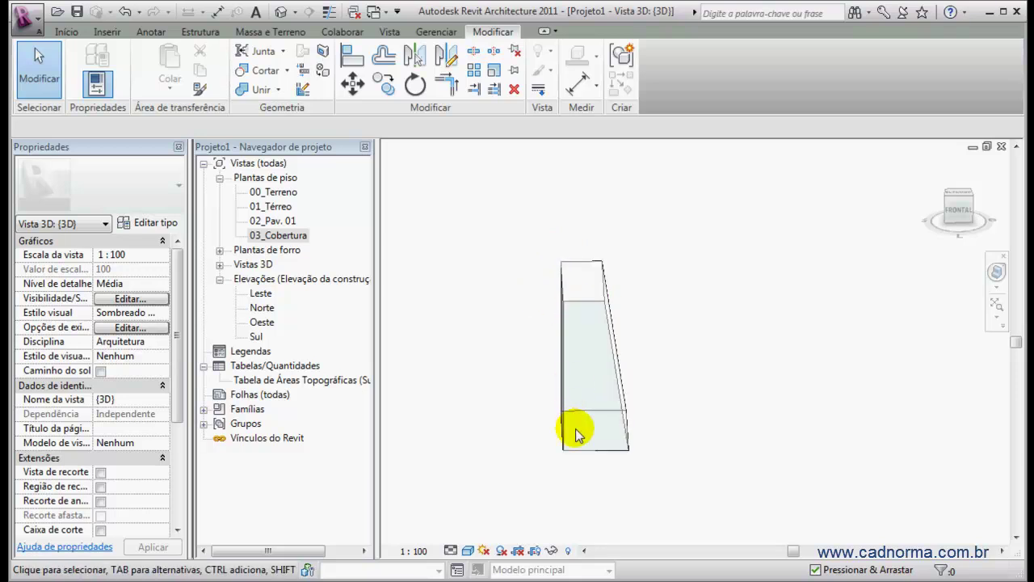
middle_click_drag(644, 343, 612, 340, "shift")
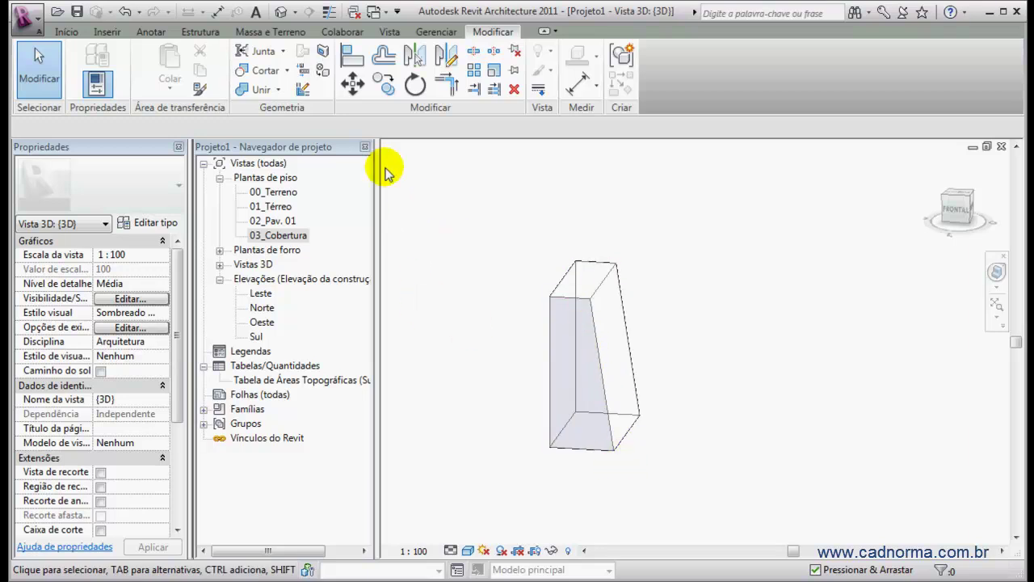
middle_click_drag(604, 383, 591, 392, "shift")
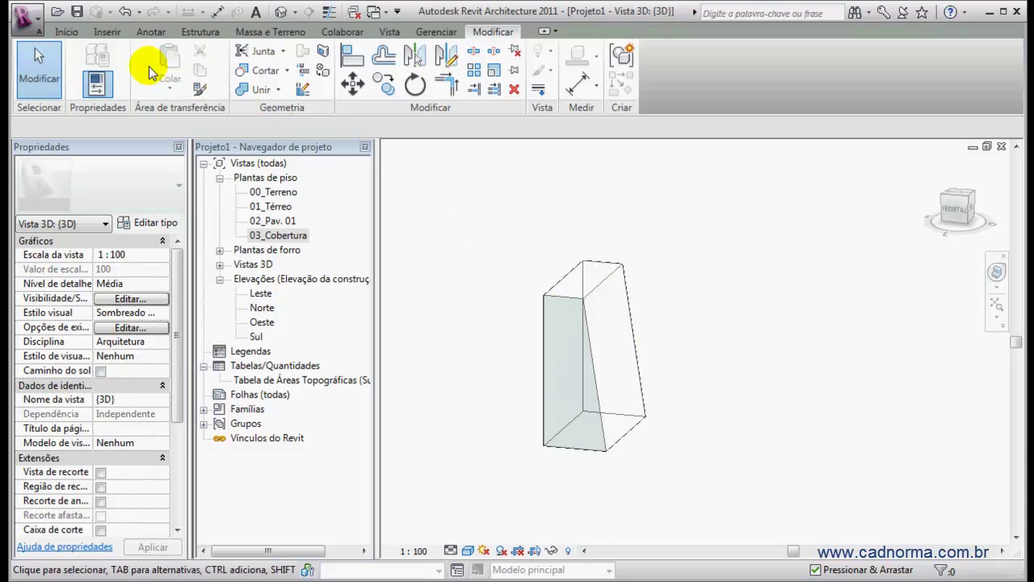
key("w")
key("a")
key("Escape")
key("Escape")
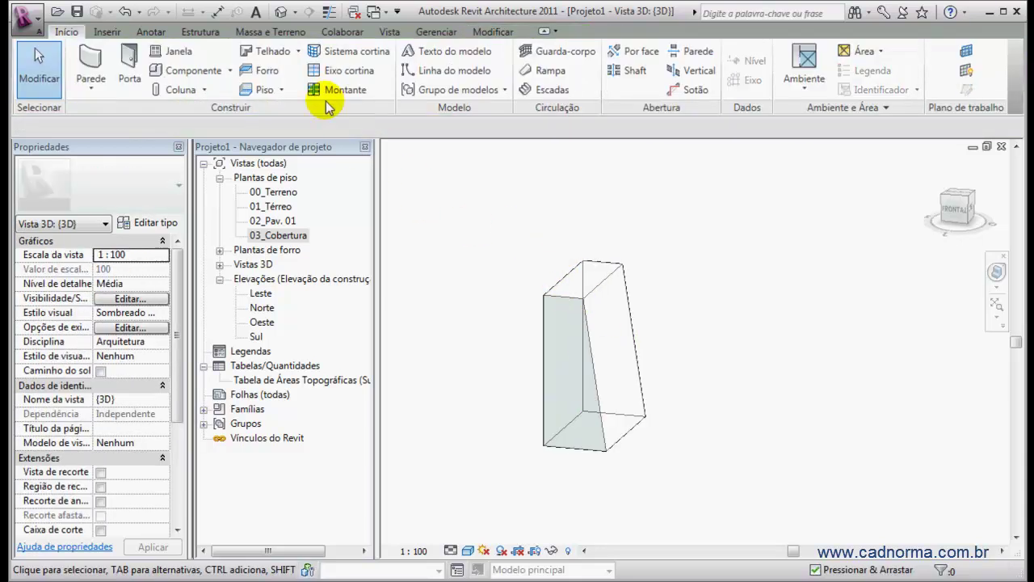
- Place a Parede 15cm com duplo reboco wall by face on the sloped face of the mass
left_click(290, 32)
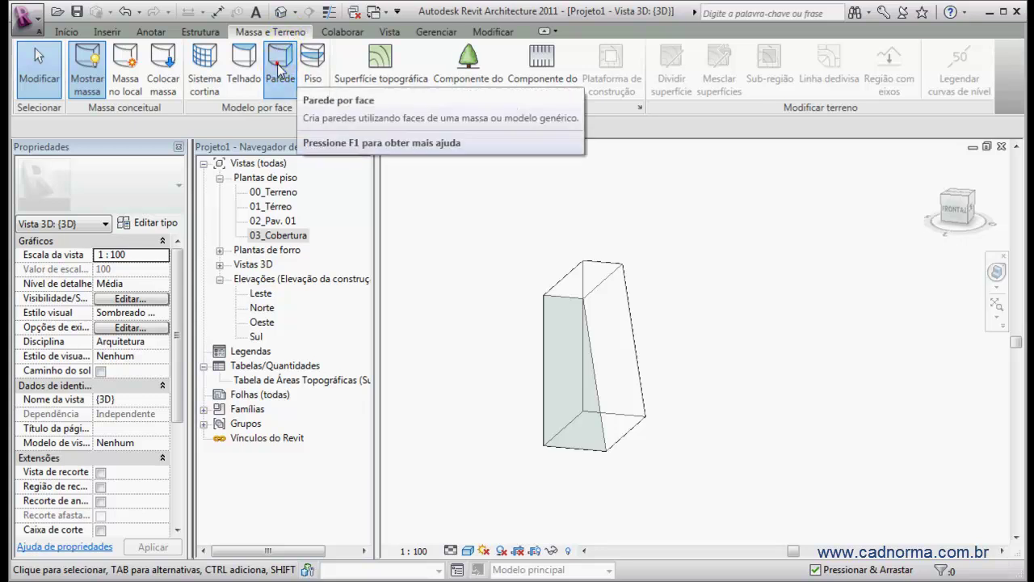
left_click(279, 67)
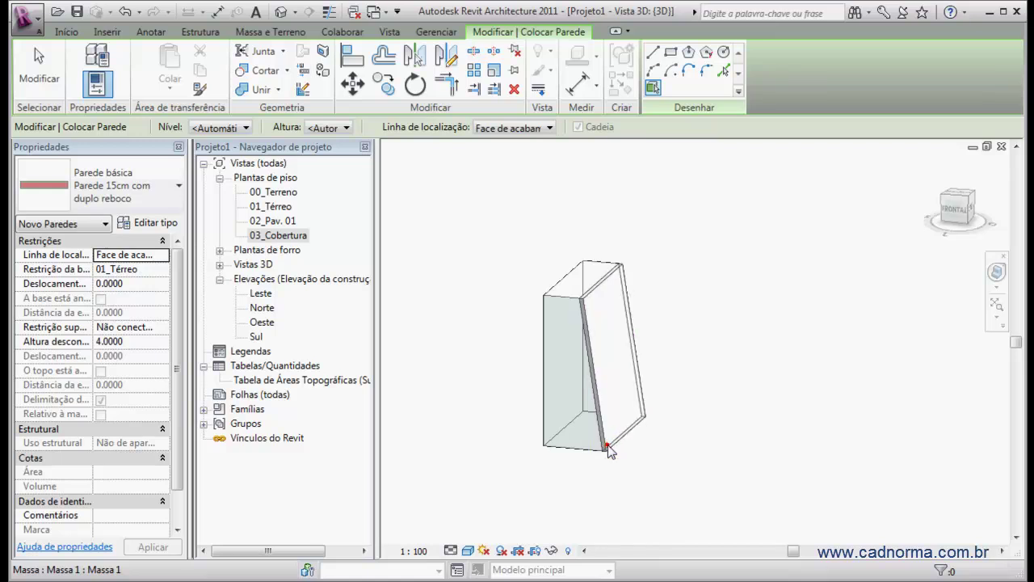
scroll(600, 317, "up", 5)
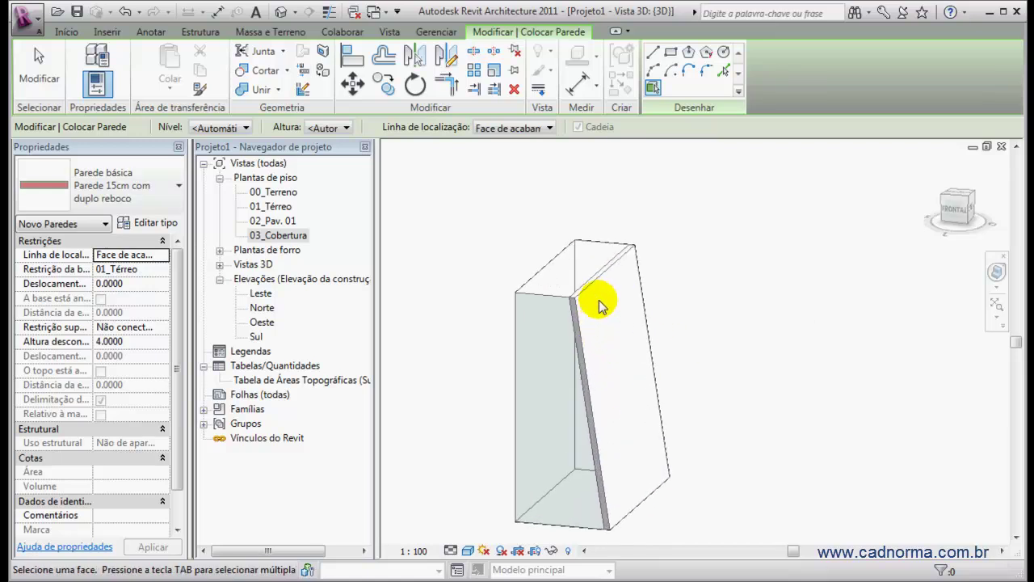
- Remove the Parede 15cm com duplo reboco wall from the sloped face of the mass
middle_click_drag(625, 317, 646, 272, "shift")
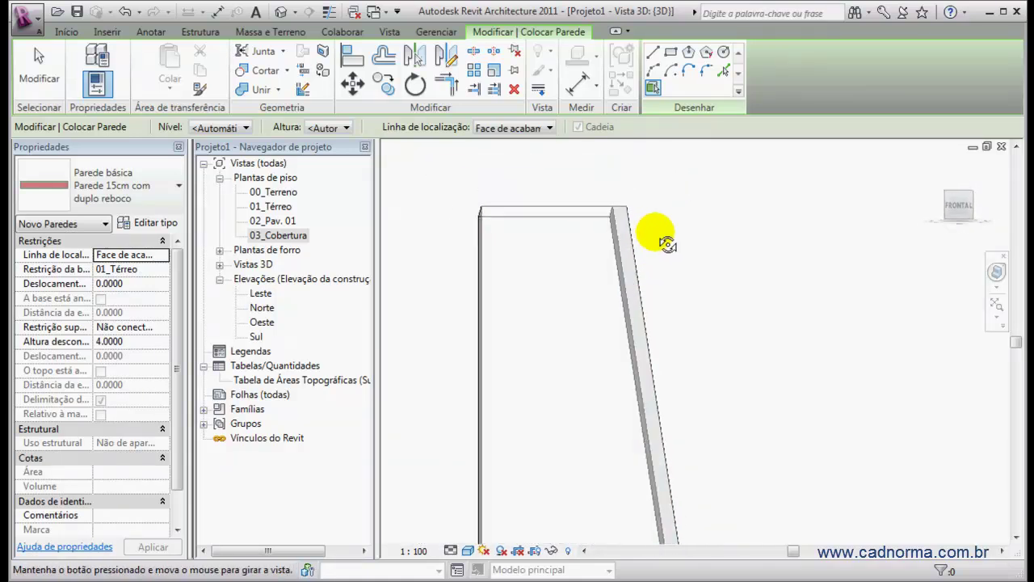
mouse_move(686, 300)
middle_mouse_down("shift")
mouse_move(670, 324)
mouse_move(670, 288)
mouse_move(655, 314)
mouse_move(676, 305)
mouse_move(695, 360)
mouse_move(686, 332)
mouse_move(685, 384)
mouse_move(700, 374)
middle_mouse_up("shift")
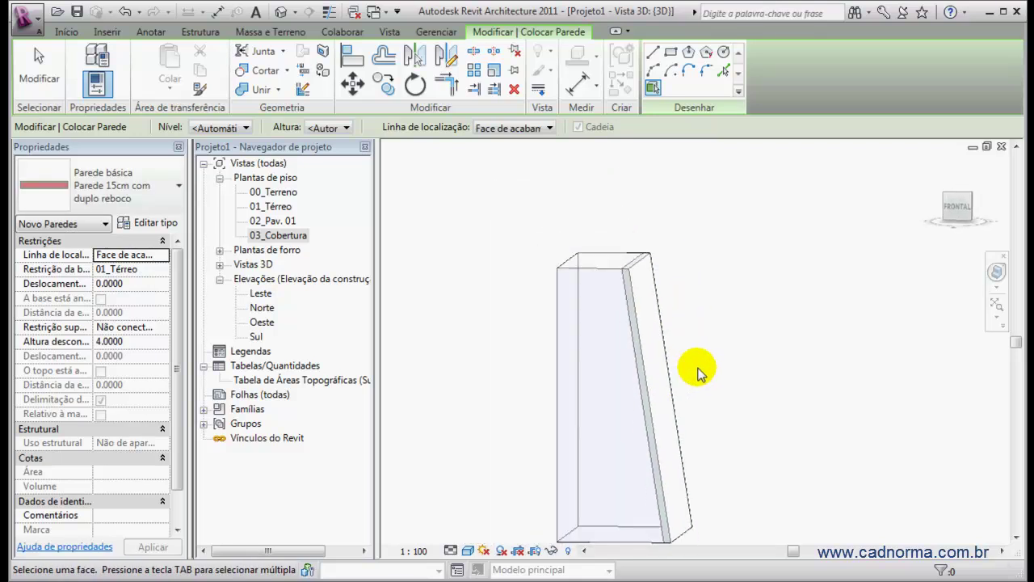
left_click(697, 455)
middle_click_drag(697, 455, 928, 202, "shift")
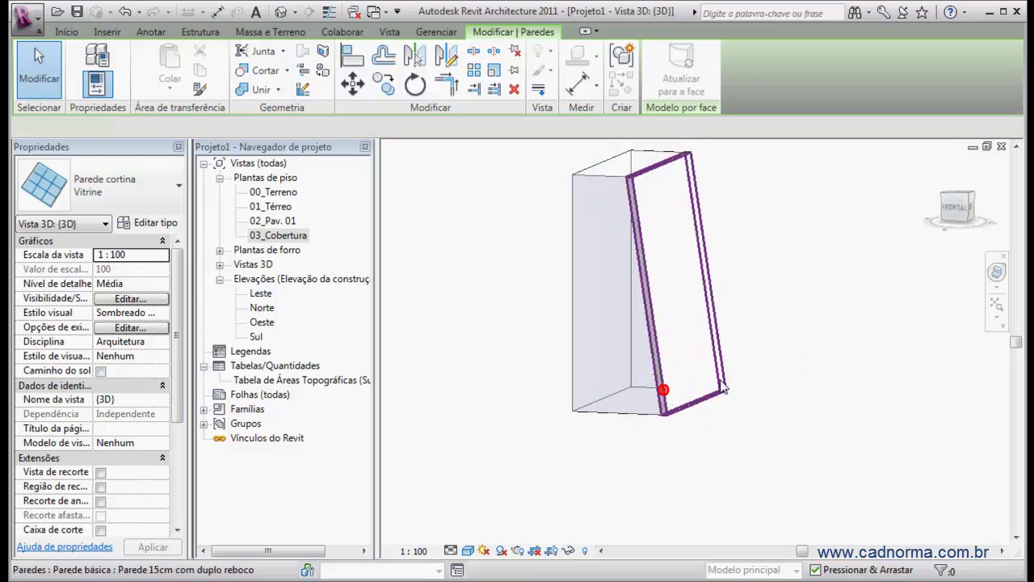
left_click(659, 391)
key("Escape")
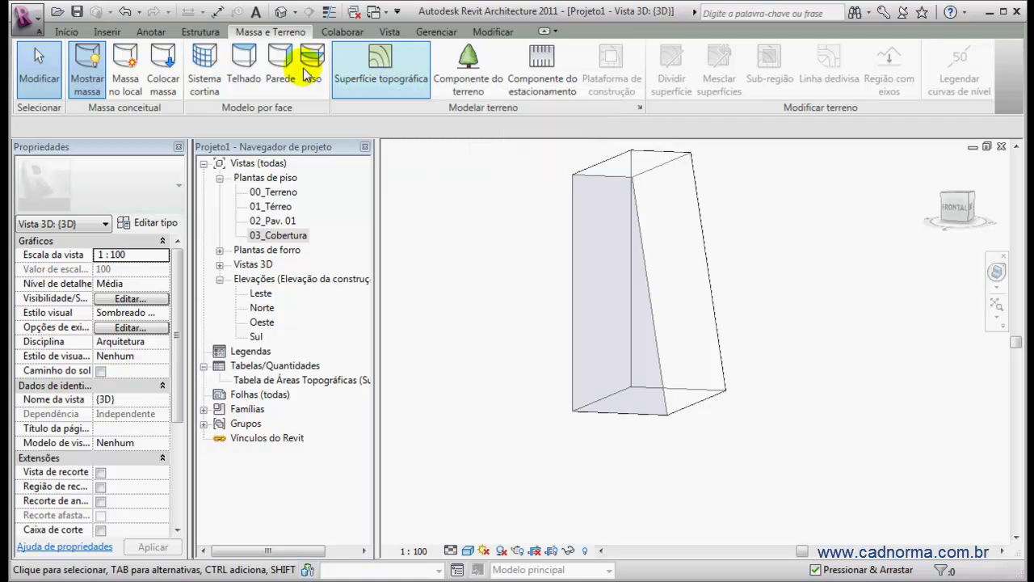
- Create a 1500 x 3000 mm curtain system by face on the sloped face of the mass
left_click(205, 61)
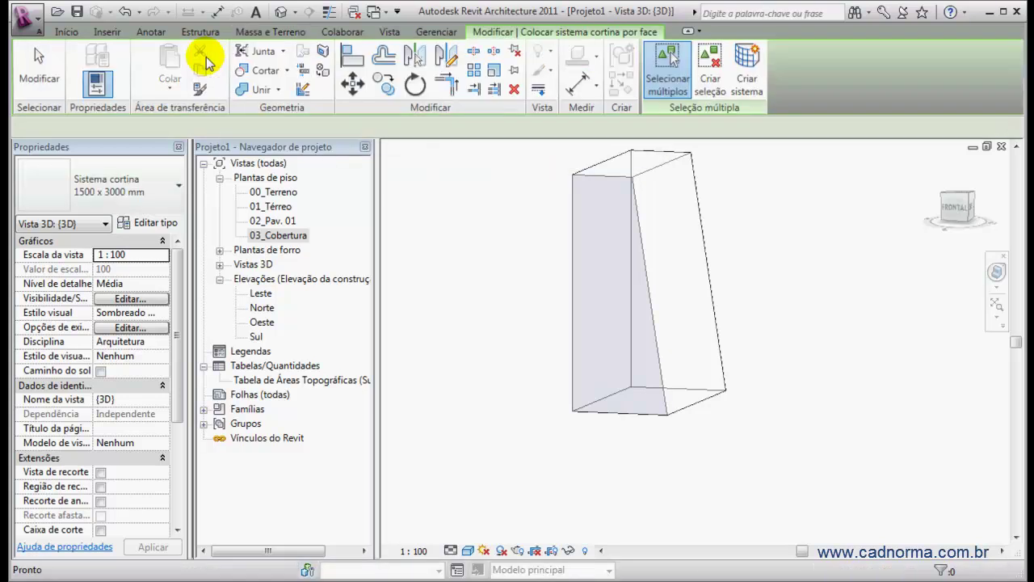
left_click(659, 330)
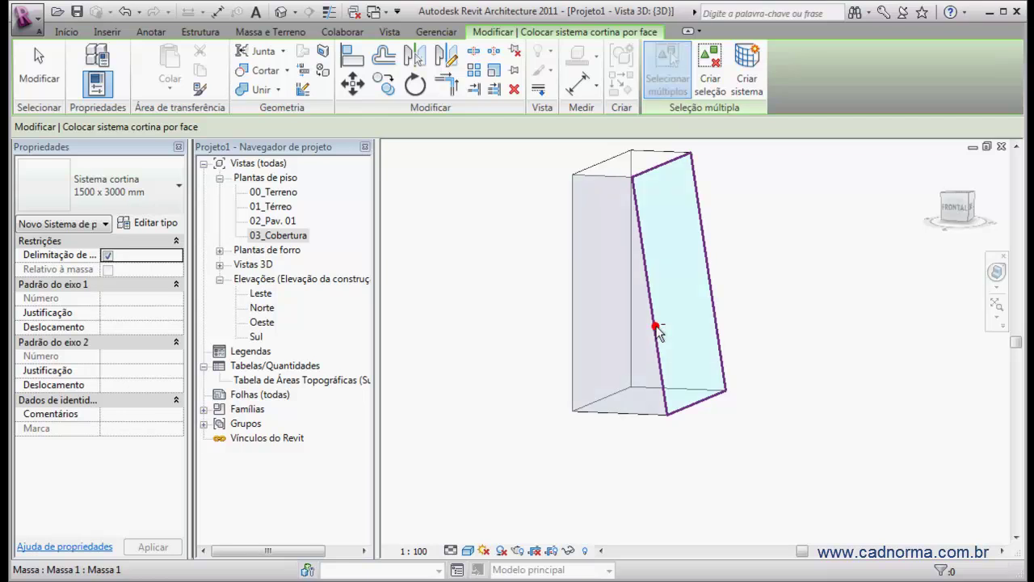
left_click(747, 69)
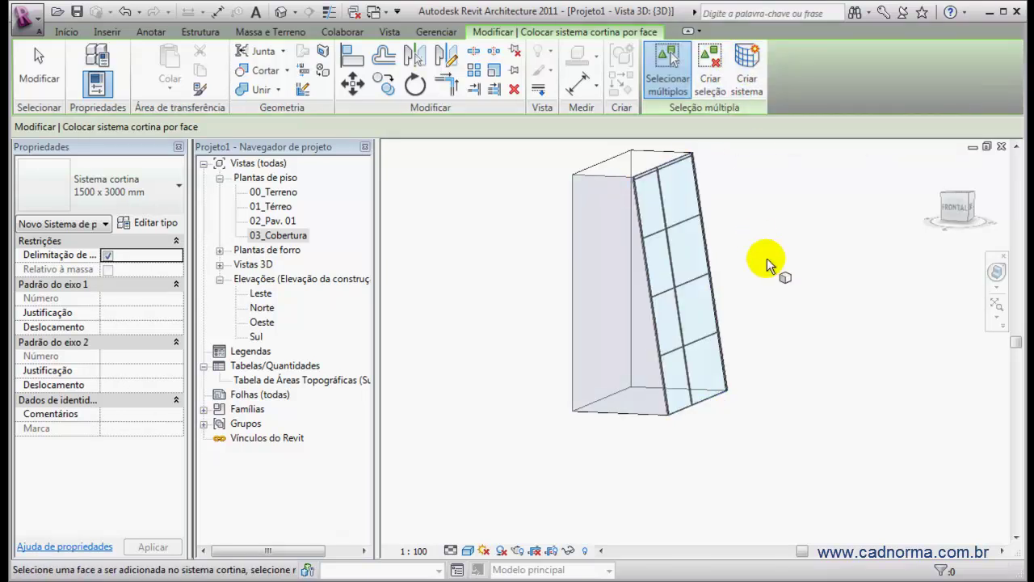
left_click(38, 67)
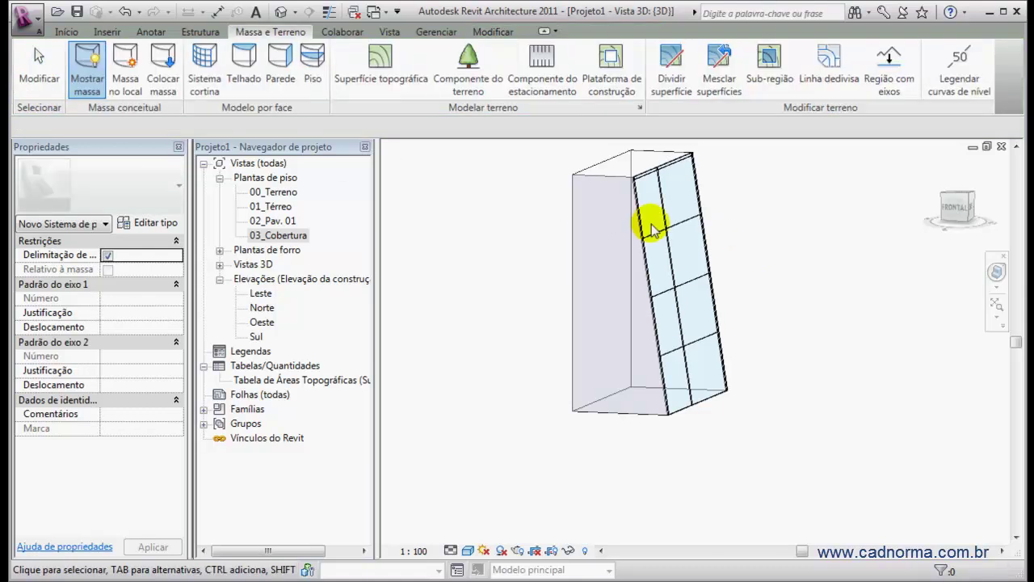
- Review the curtain system's type properties for grid layout, spacing and mullions, and inspect the glazed sloped face in 3D
left_click(697, 203)
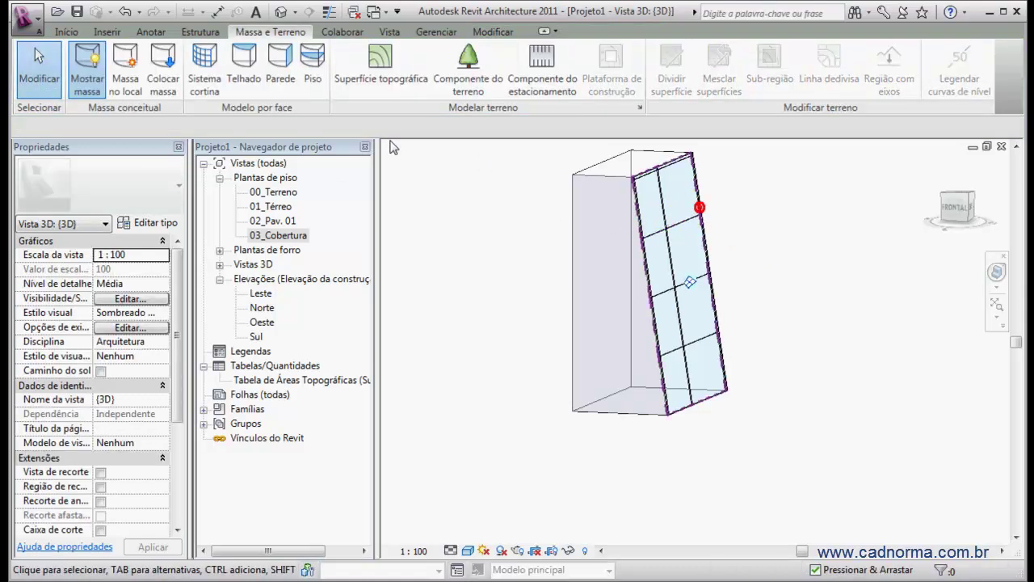
left_click(160, 223)
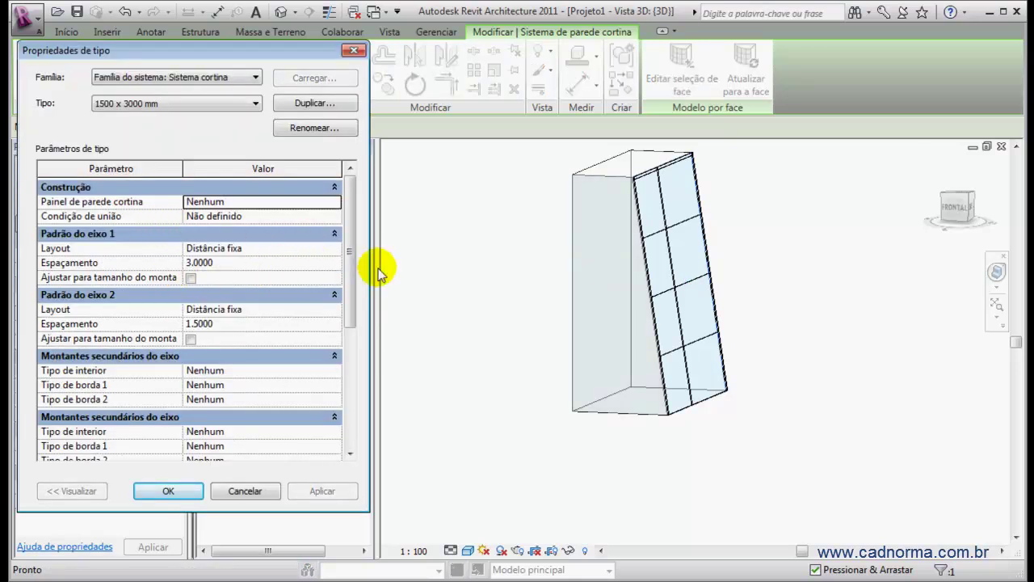
mouse_move(348, 287)
left_mouse_down()
mouse_move(358, 319)
mouse_move(353, 397)
mouse_move(352, 285)
left_mouse_up()
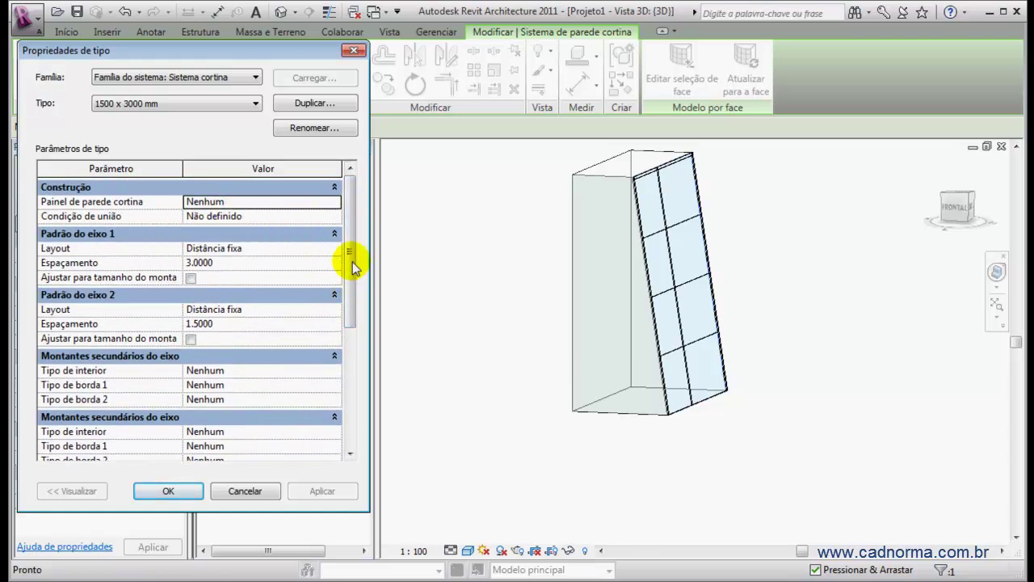
left_click(172, 490)
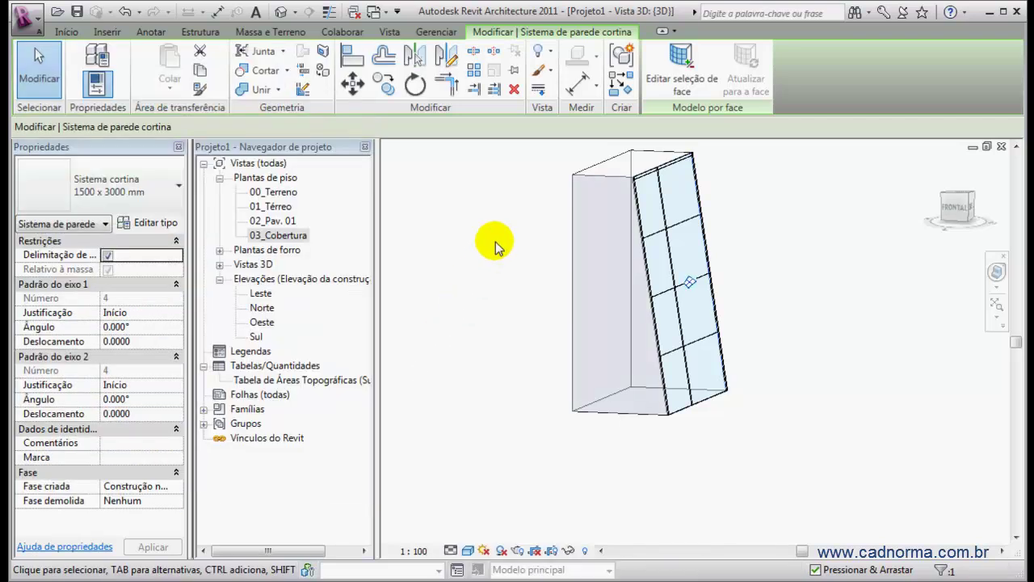
left_click(495, 247)
scroll(757, 358, "down", 2)
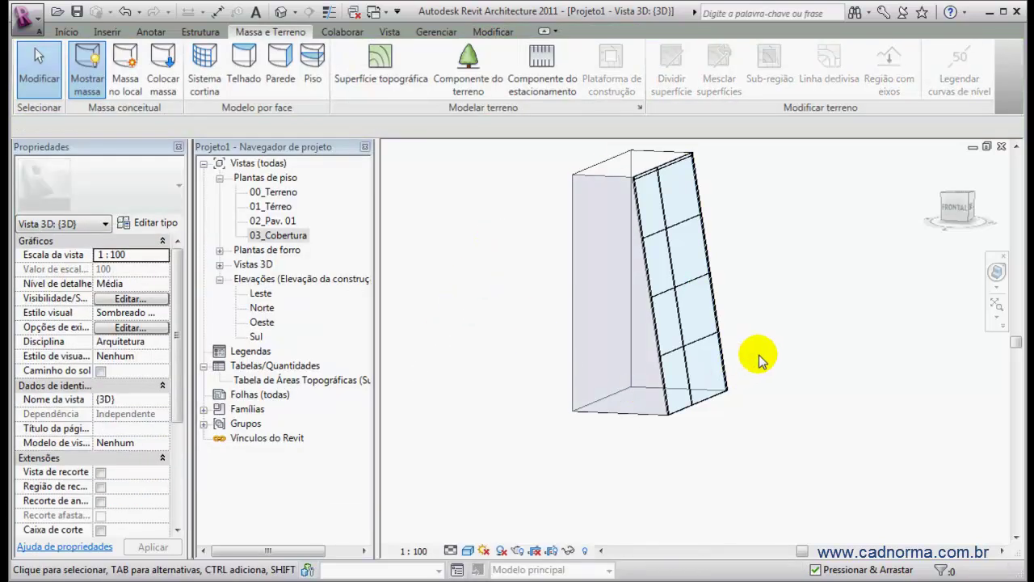
middle_click_drag(720, 380, 684, 466, "shift")
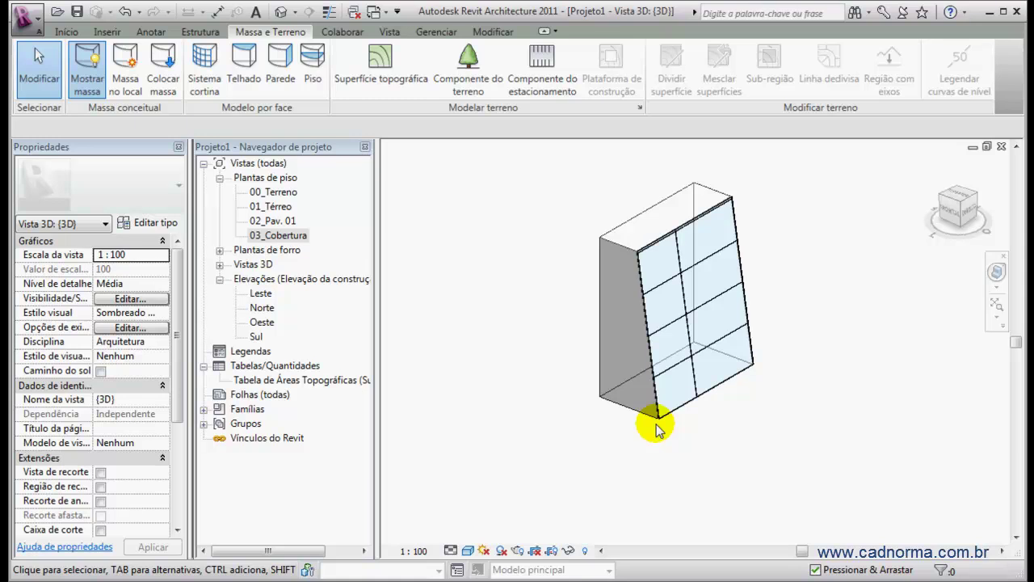